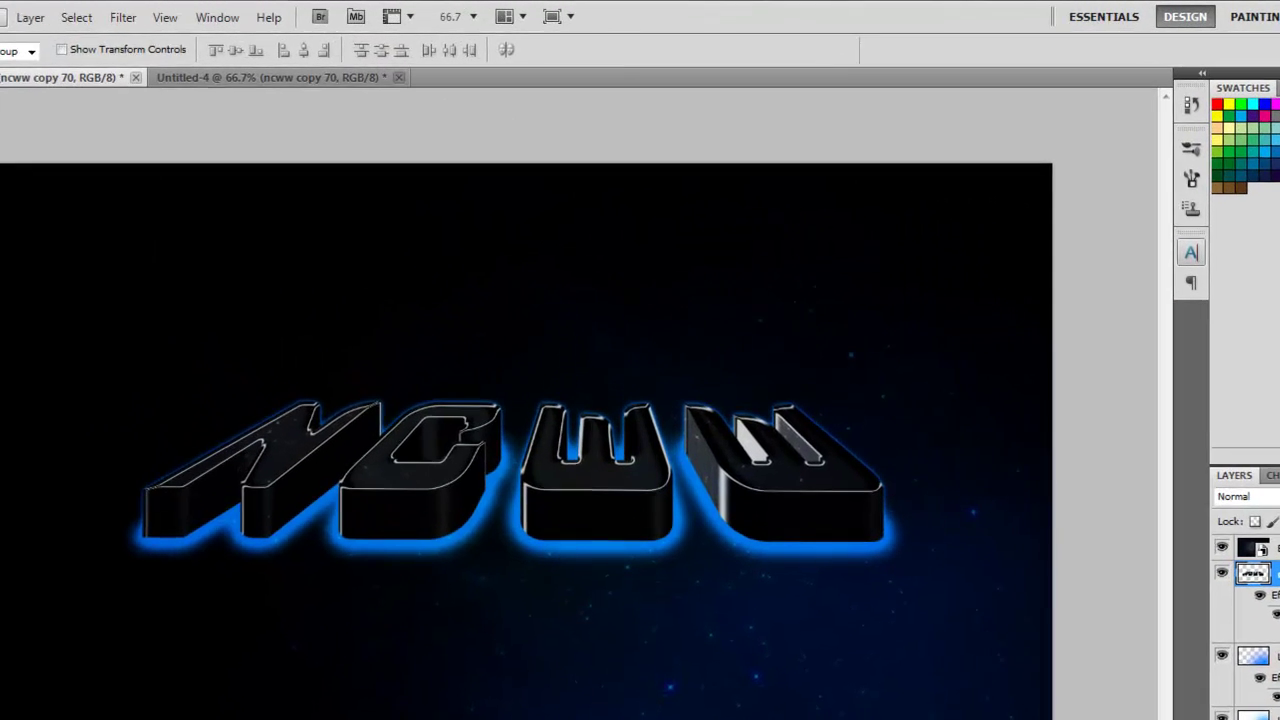
Step: Create a new 1600 × 900 pixel document
left_click(48, 14)
left_click(100, 38)
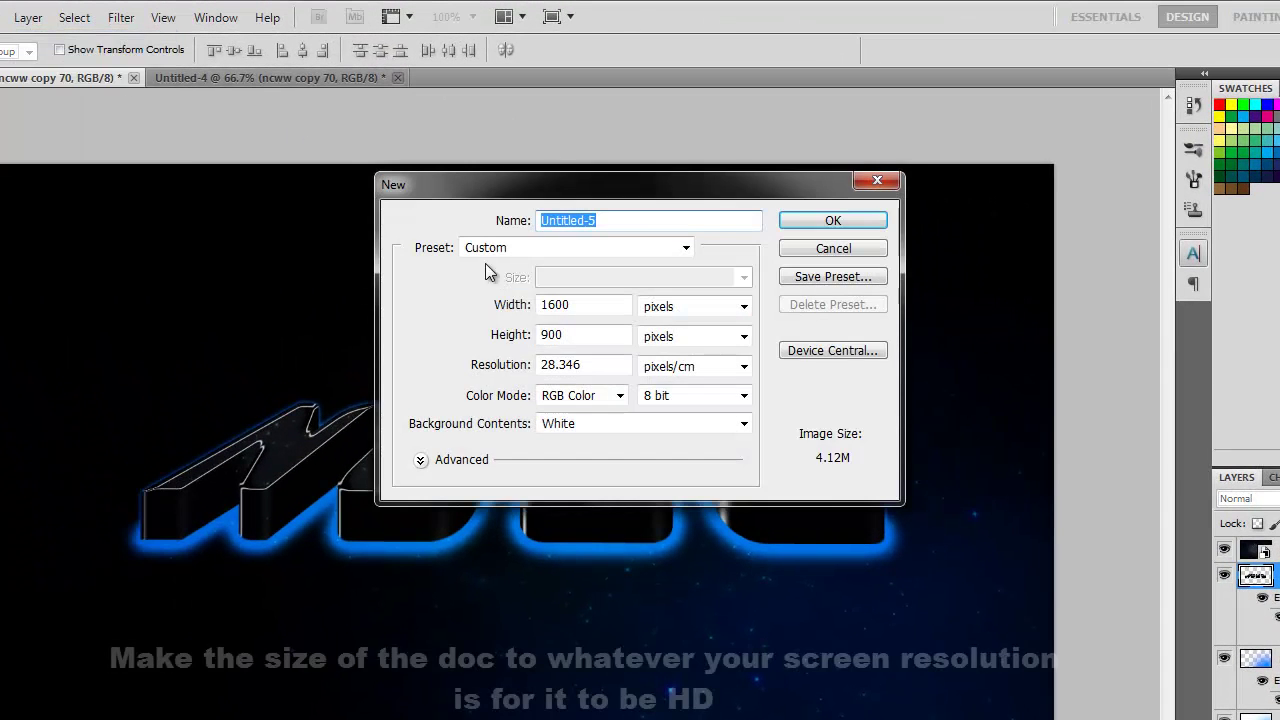
left_click(585, 304)
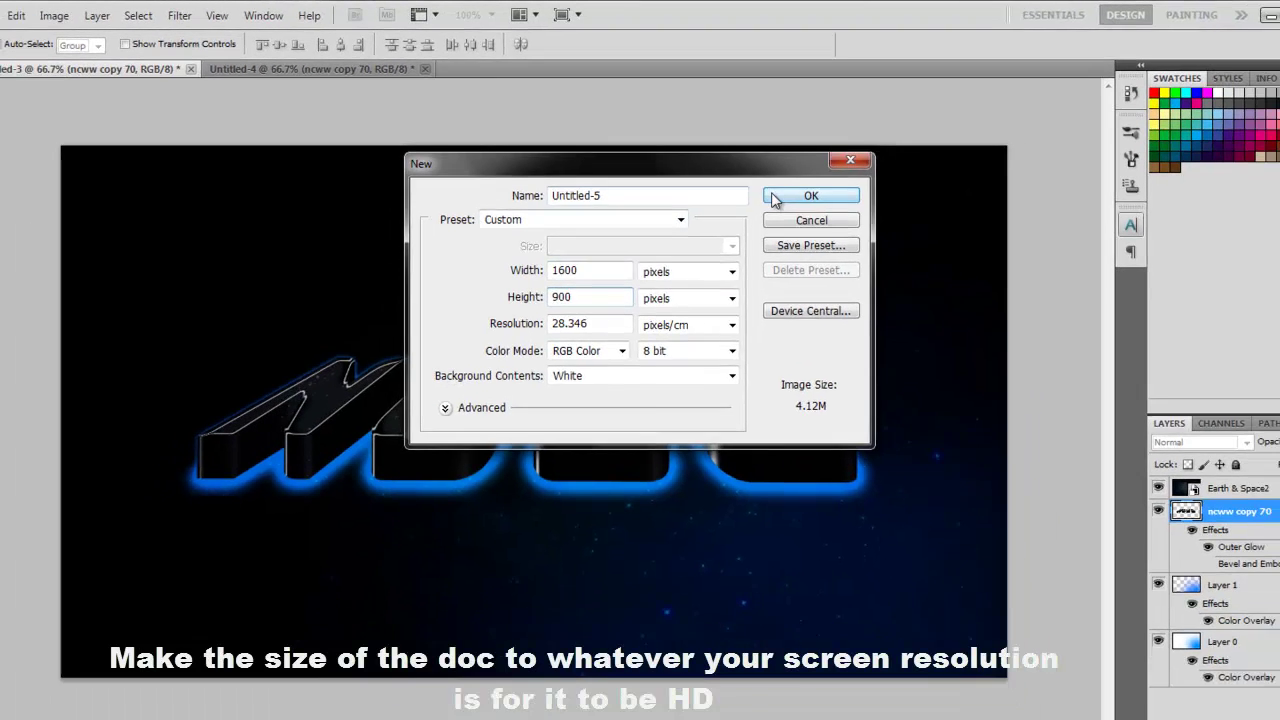
left_click(833, 220)
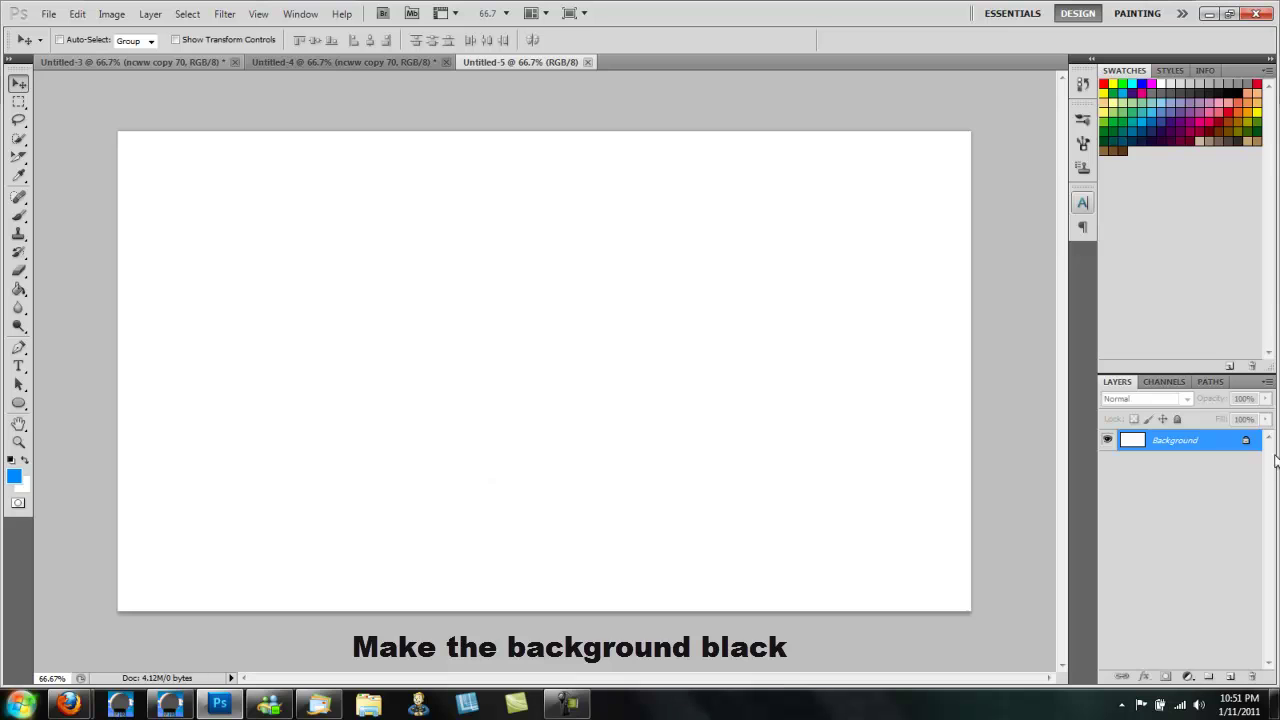
Step: Convert the Background to Layer 0 and fill the canvas solid black with the Paint Bucket
double_click(1215, 449)
left_click(768, 224)
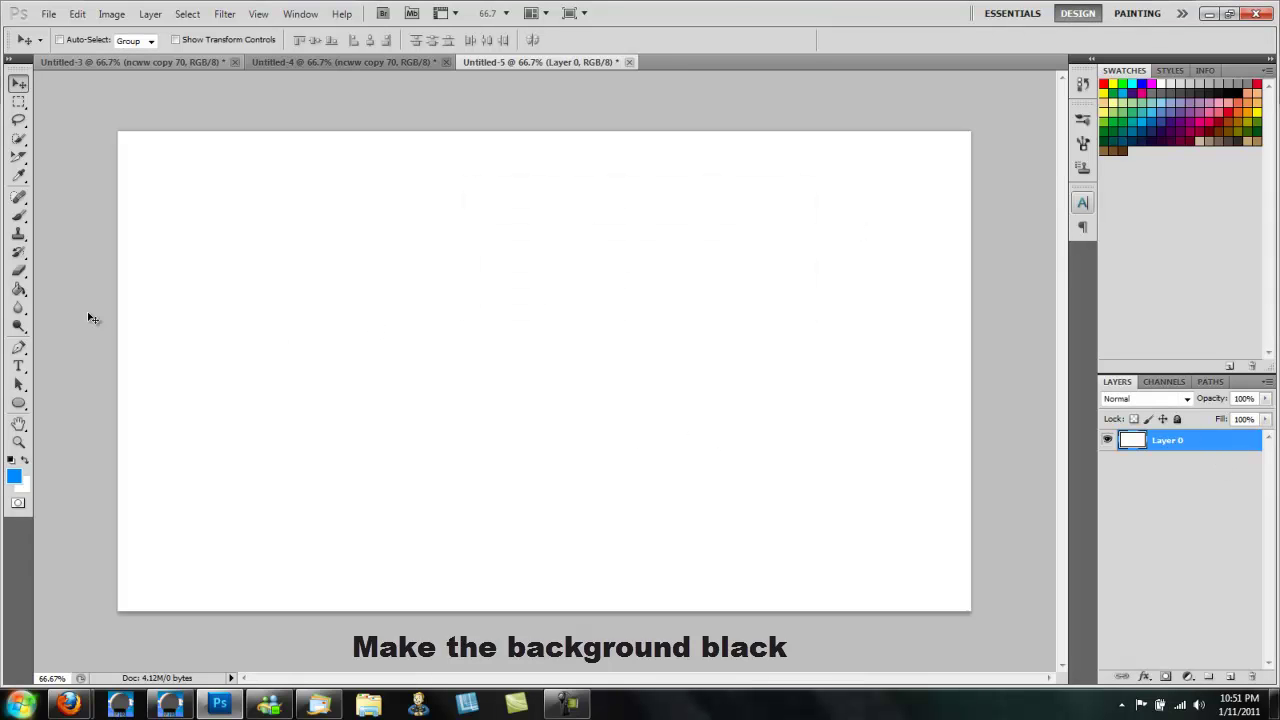
left_click(18, 289)
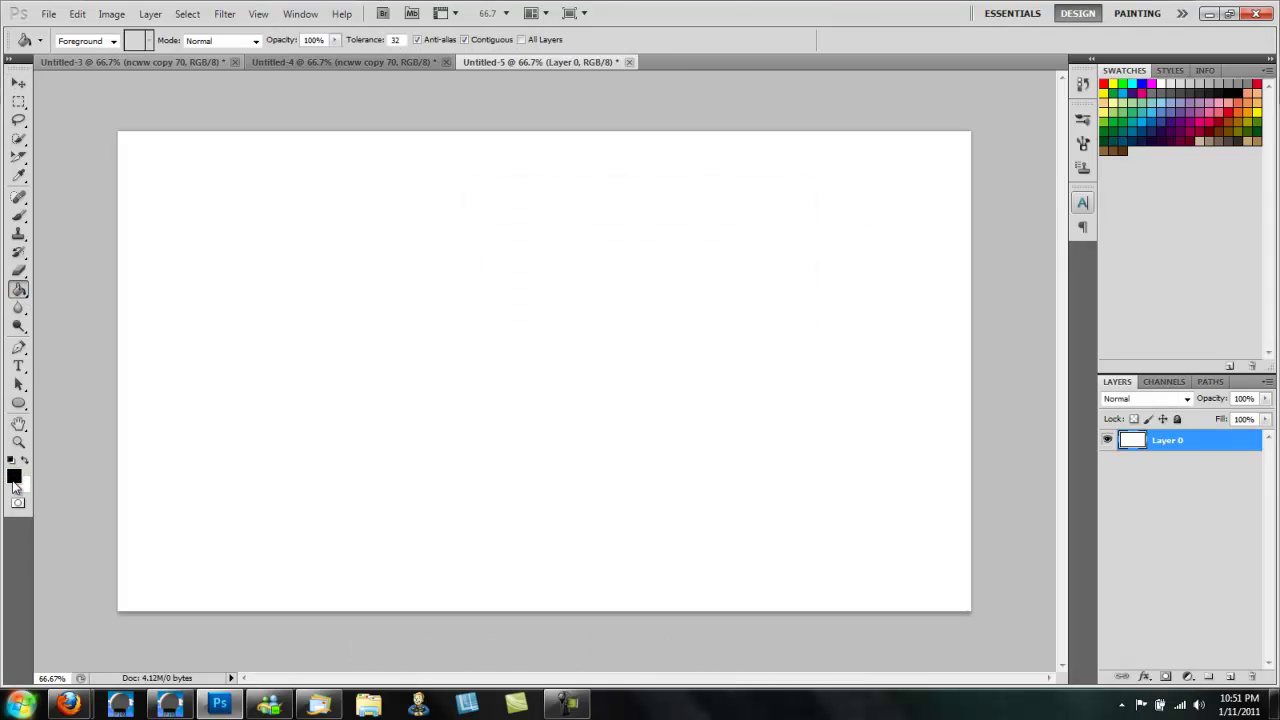
left_click(510, 338)
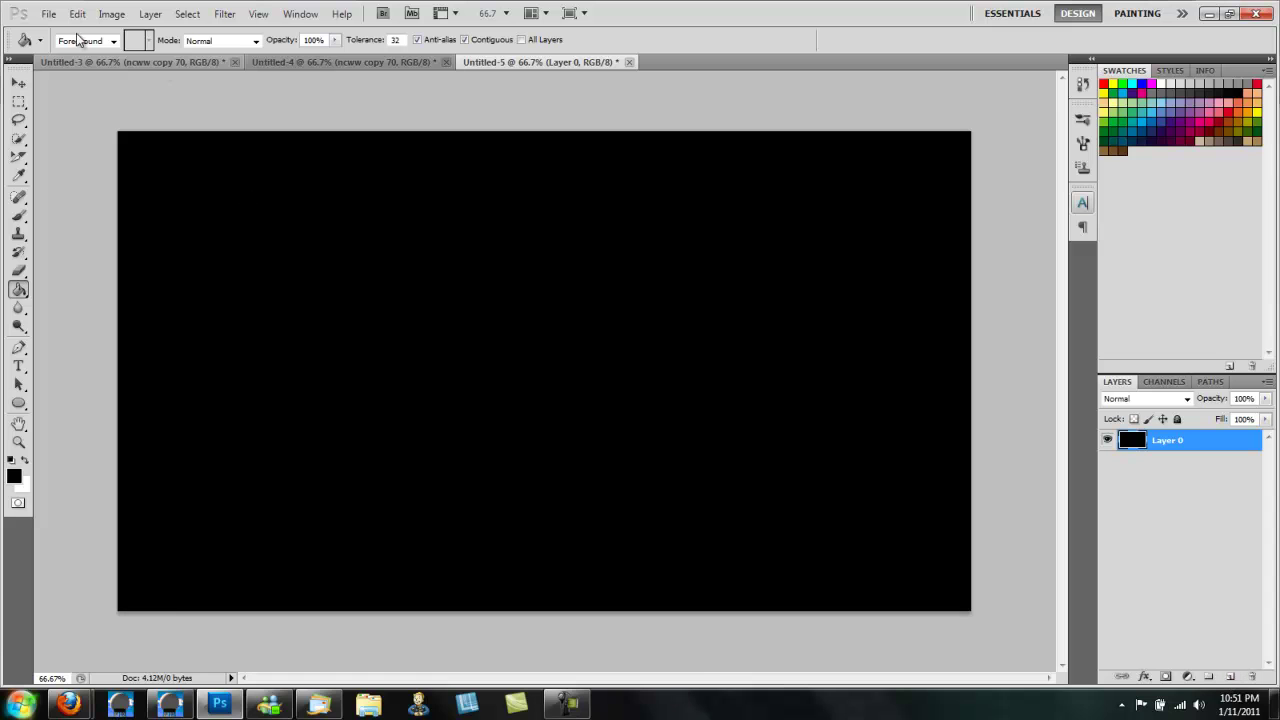
Step: With the Brush tool active, set the foreground colour to bright blue #00b4ff
left_click(19, 216)
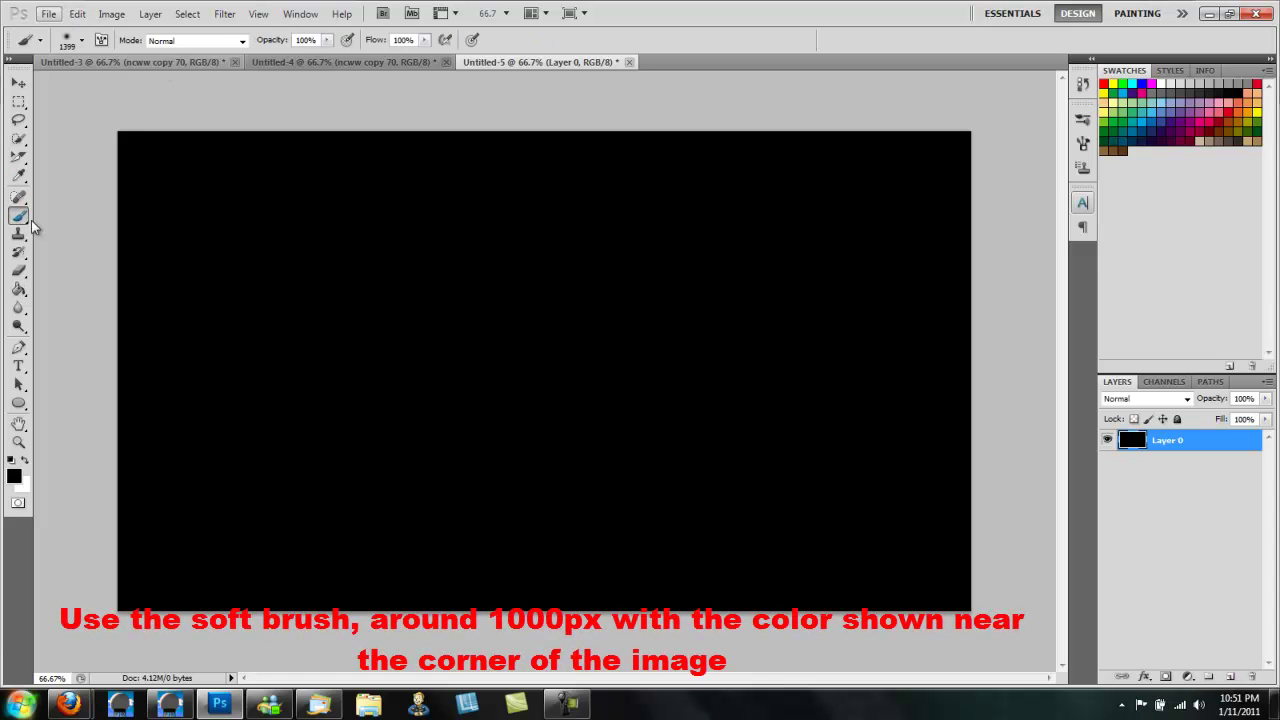
left_click(13, 478)
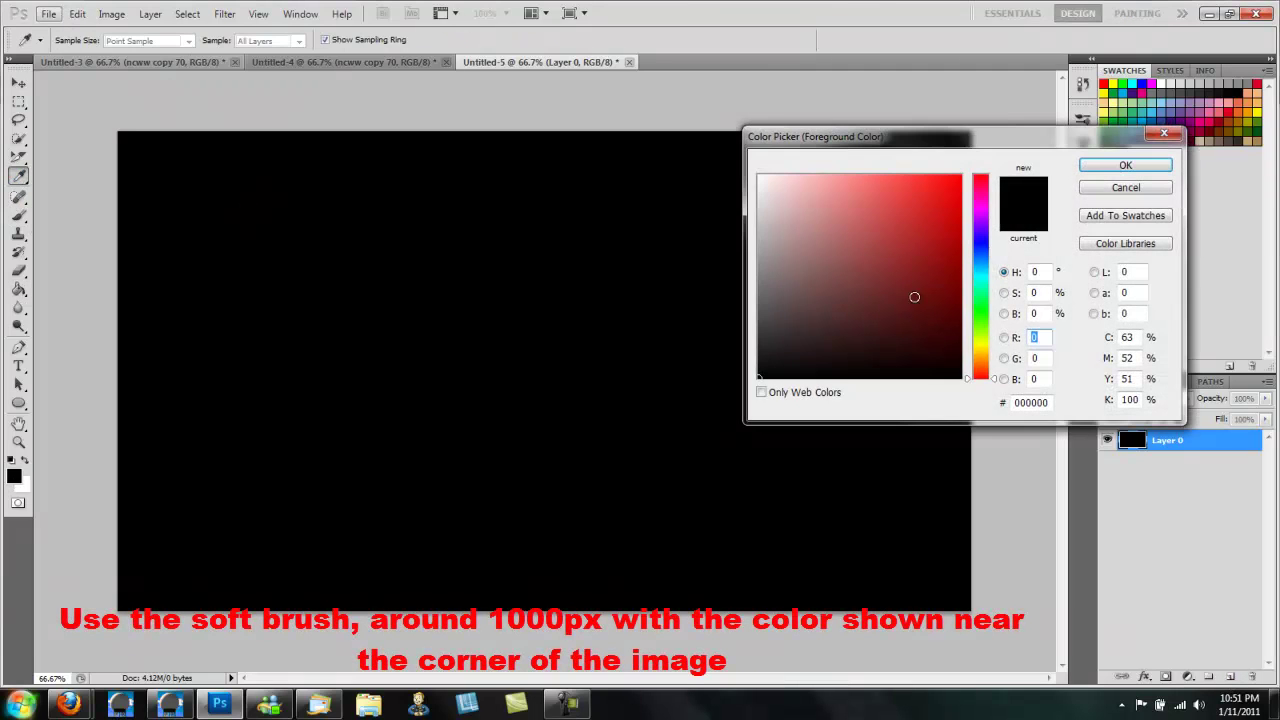
left_click(981, 268)
left_click_drag(924, 212, 968, 170)
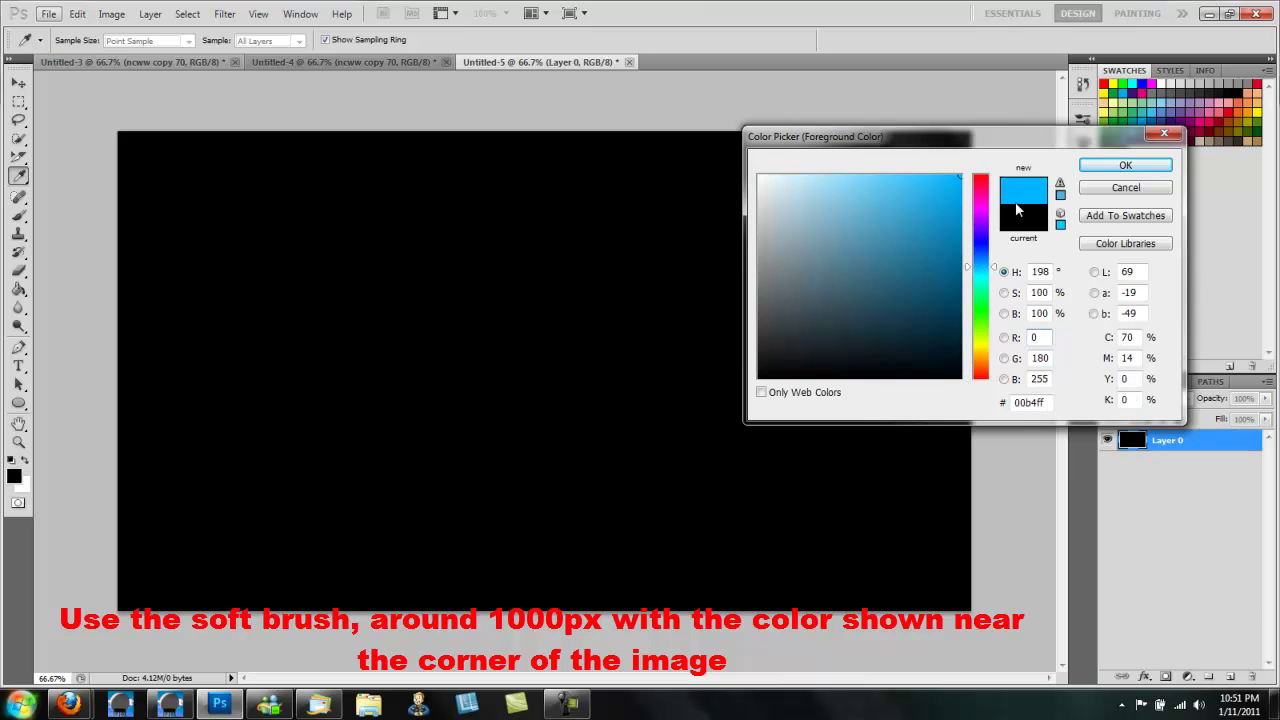
left_click(1036, 378)
left_click(1085, 165)
Step: On a new Layer 1, dab a large soft blue glow toward the lower right
key("b")
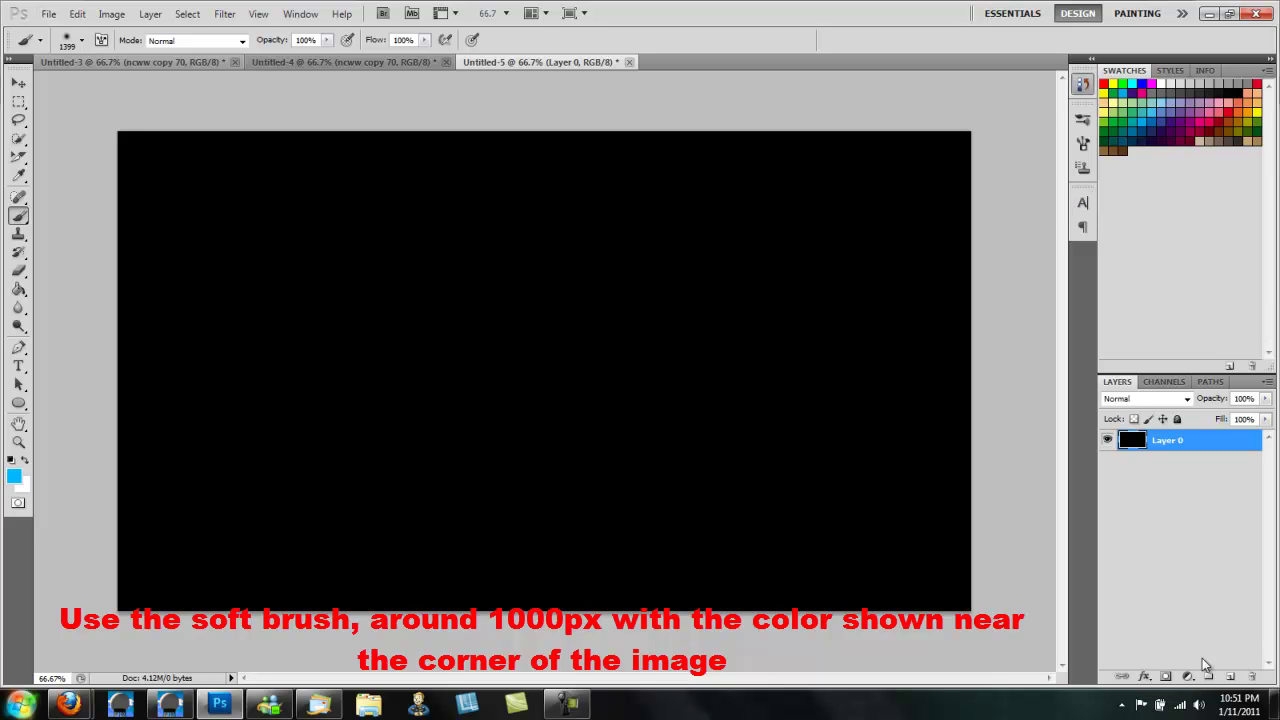
left_click(1230, 677)
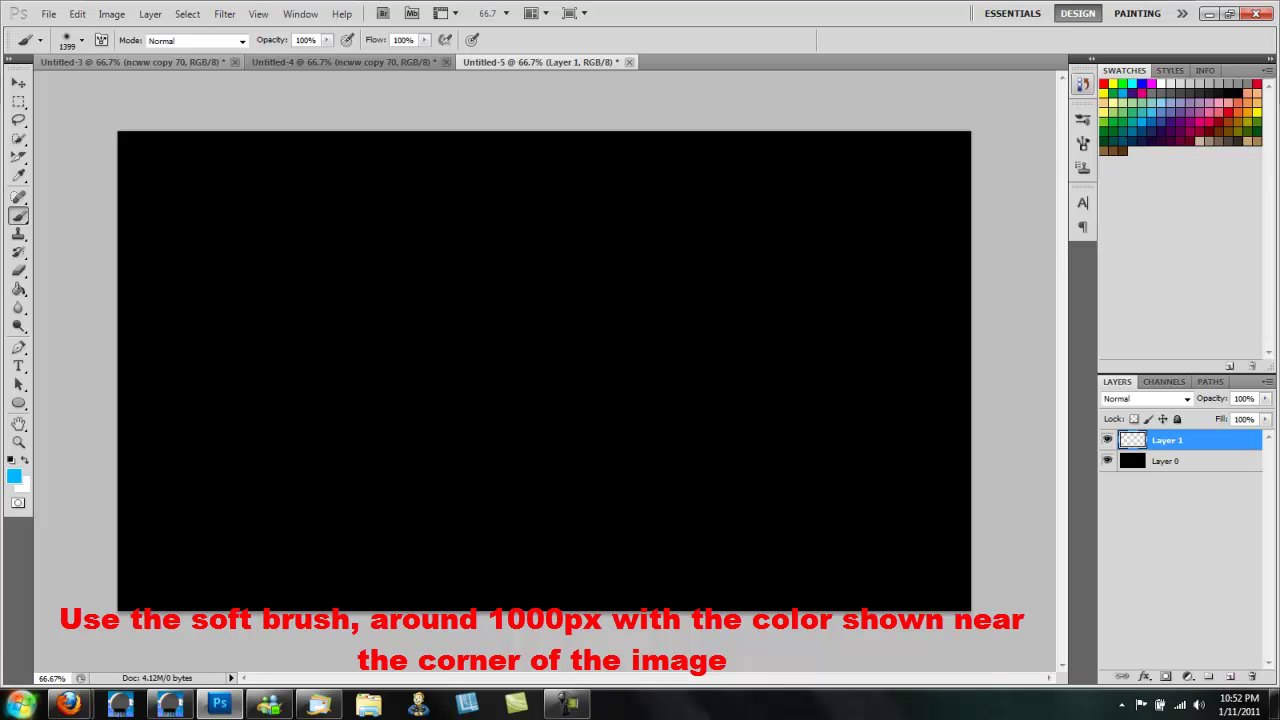
left_click(840, 510)
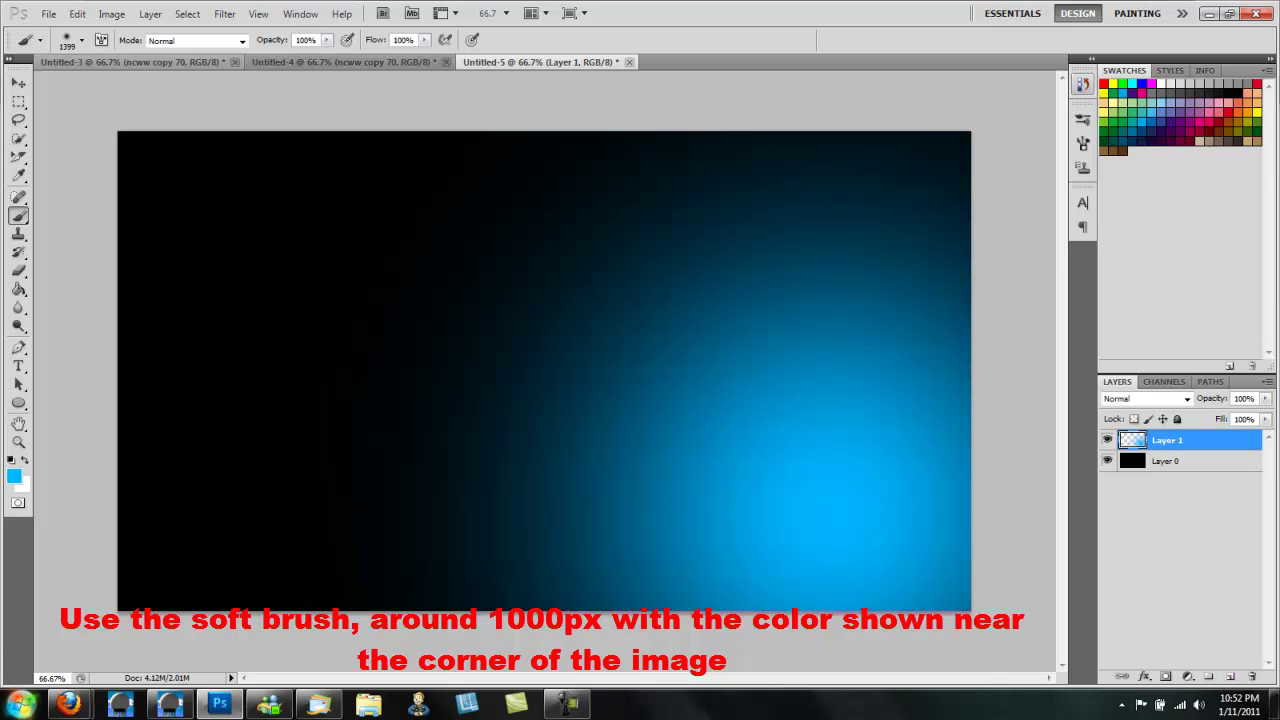
left_click(880, 560)
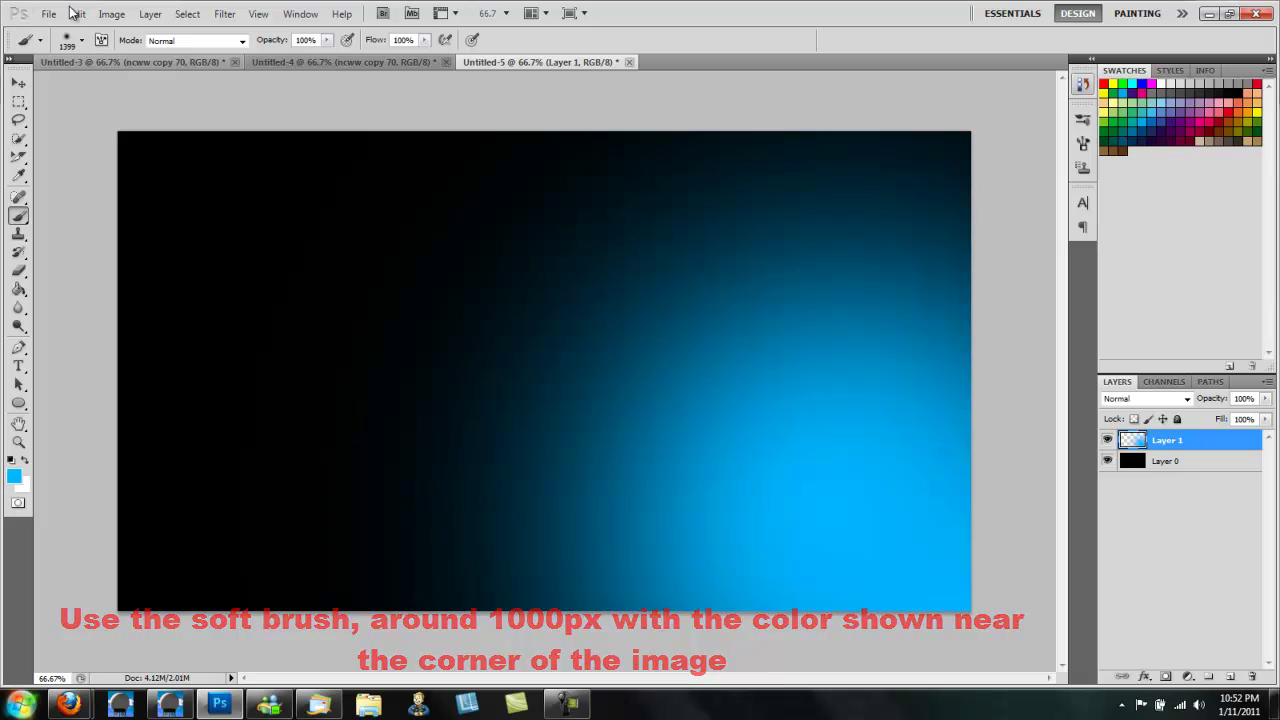
left_click(77, 13)
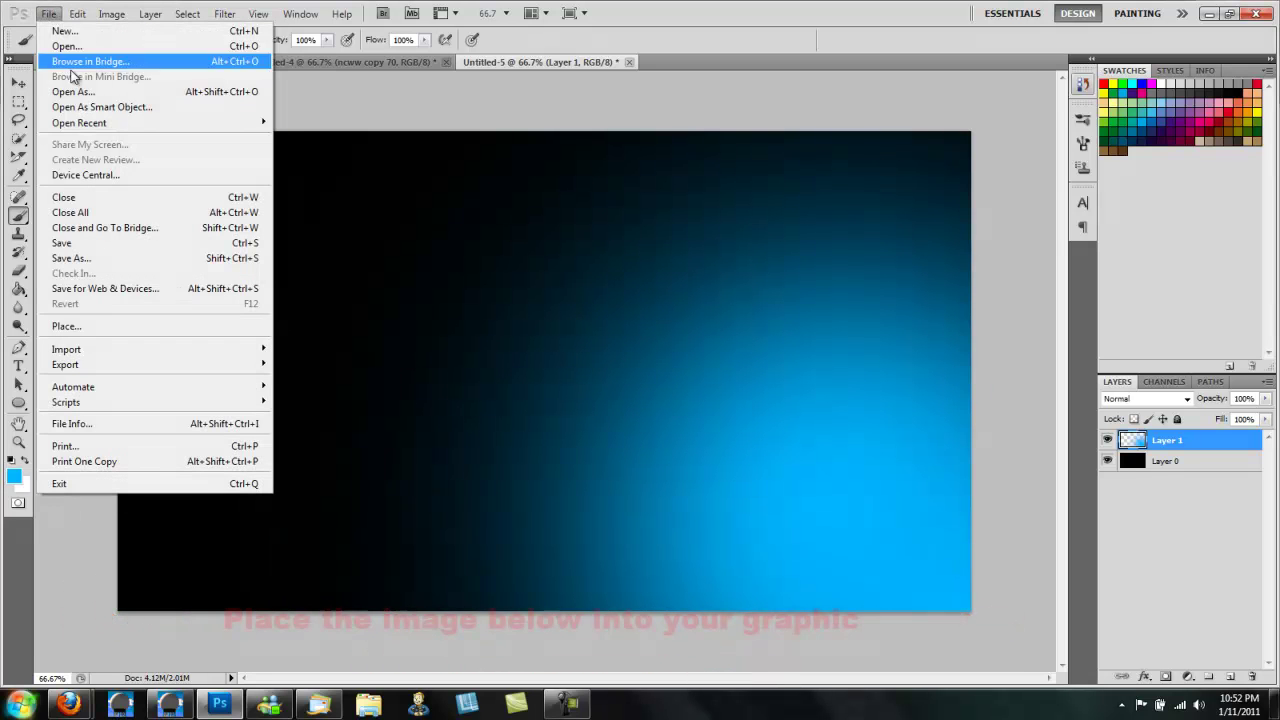
Step: Place the Earth & Space2 wallpaper and stretch it edge to edge across the canvas
left_click(118, 326)
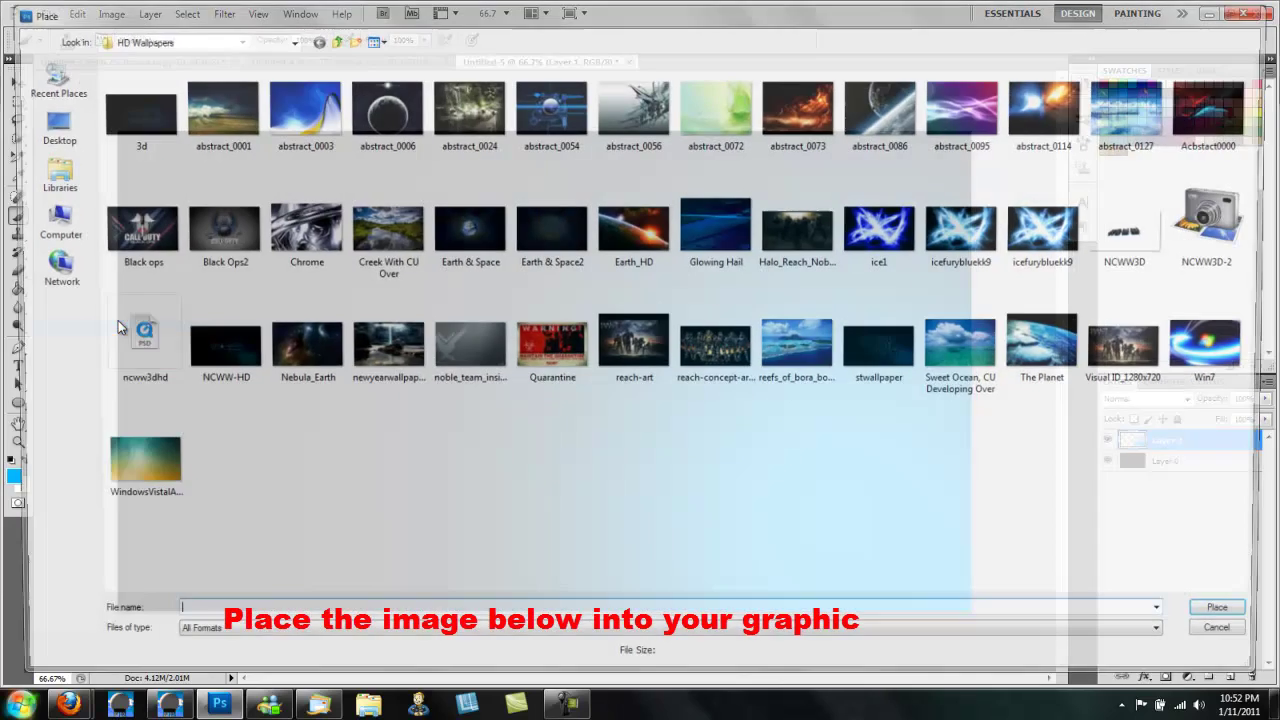
double_click(553, 262)
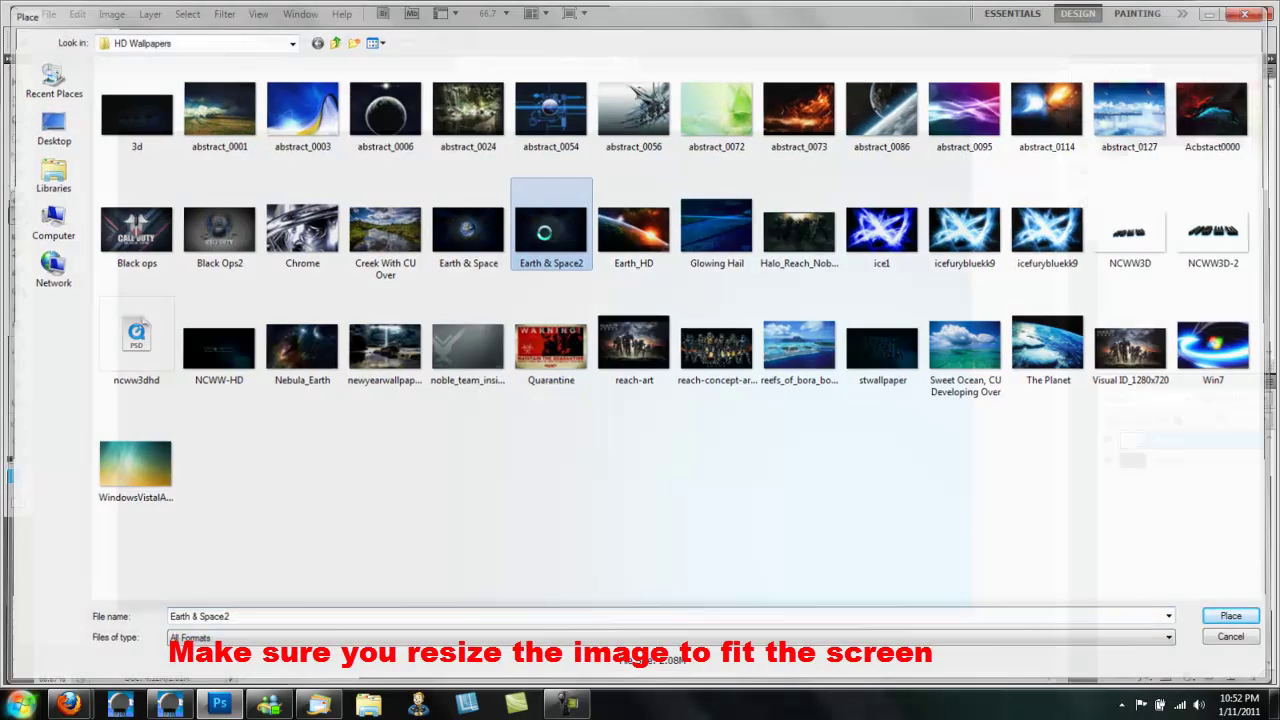
left_click_drag(162, 369, 118, 369)
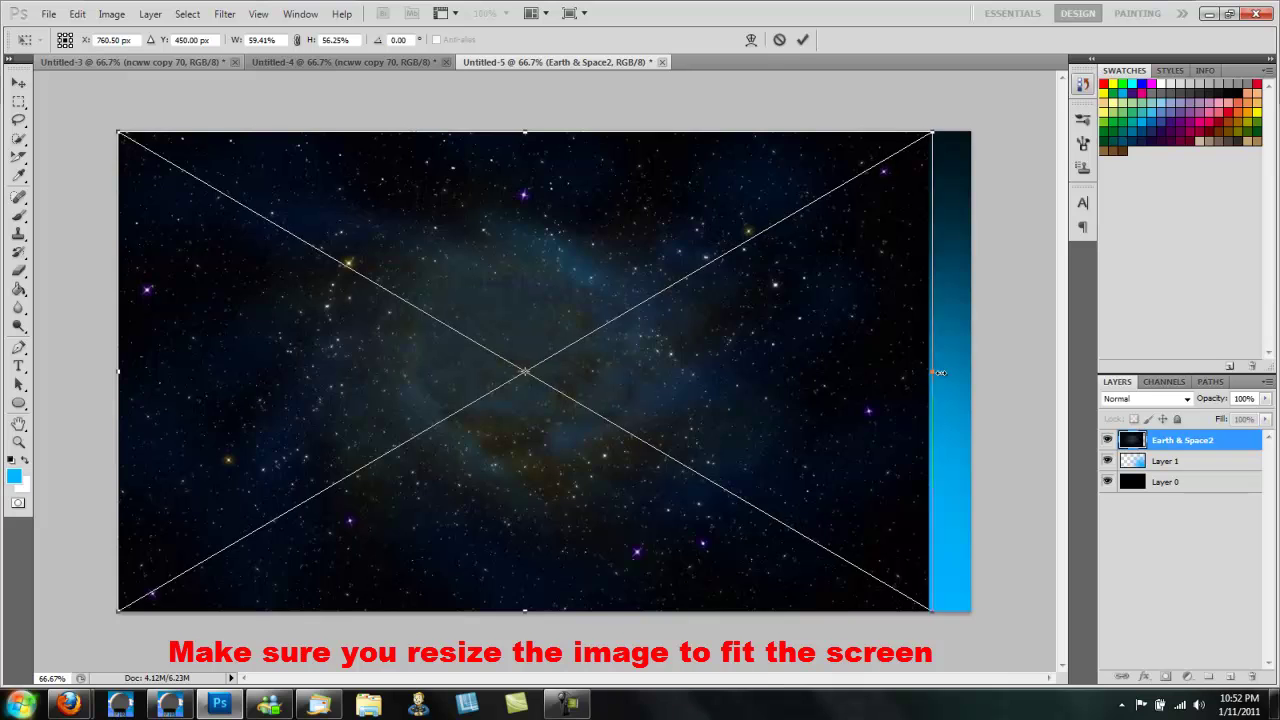
left_click_drag(928, 372, 971, 372)
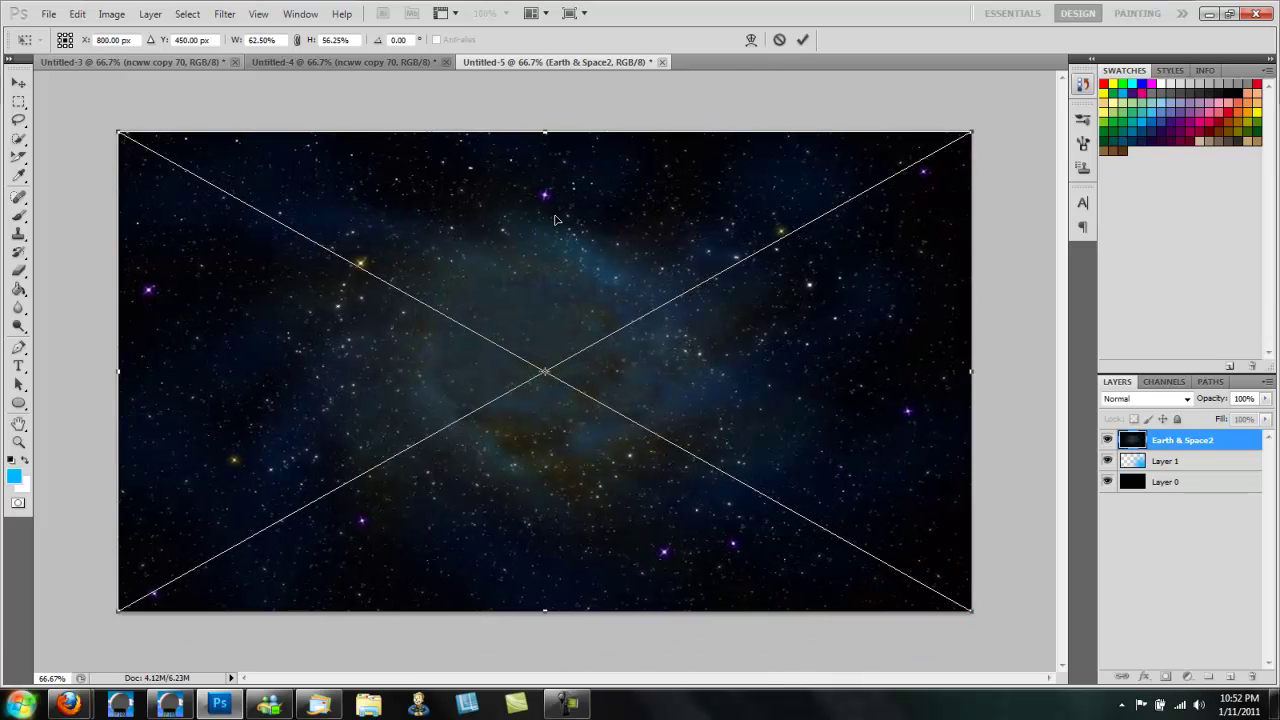
left_click(803, 39)
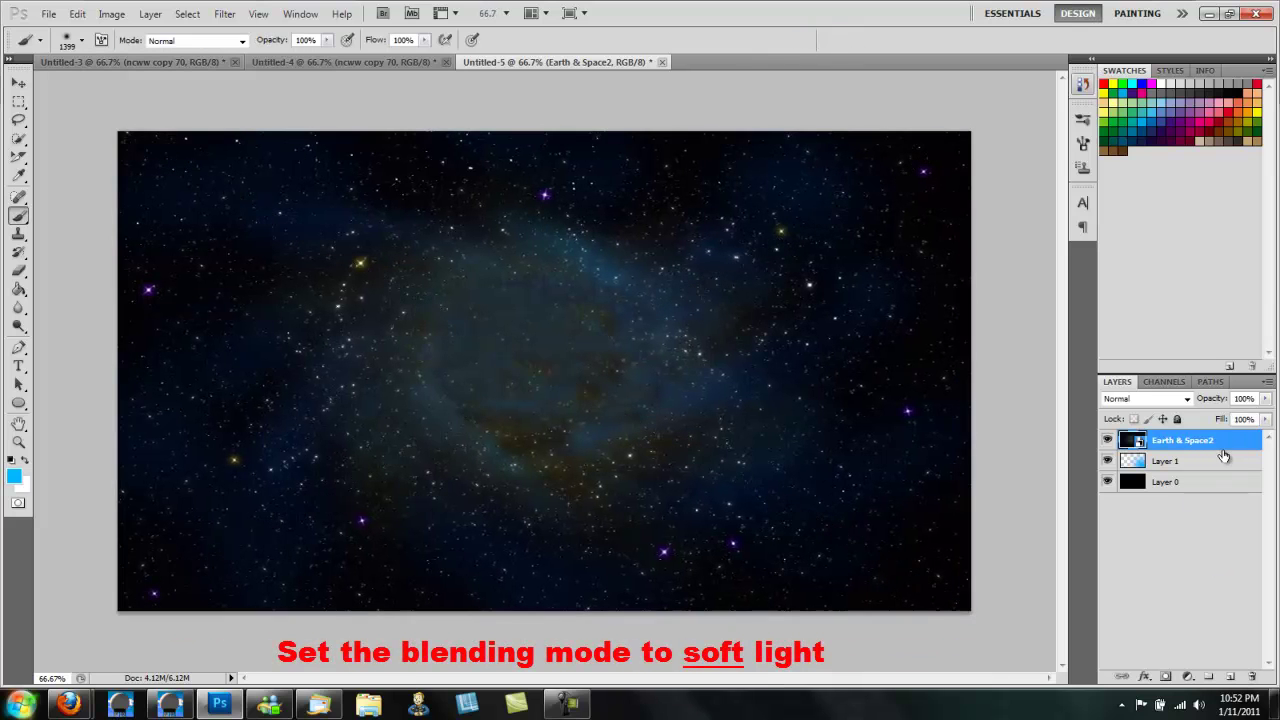
Step: Set Earth & Space2 to Soft Light and reduce Layer 1's fill opacity to 42%
left_click(1138, 399)
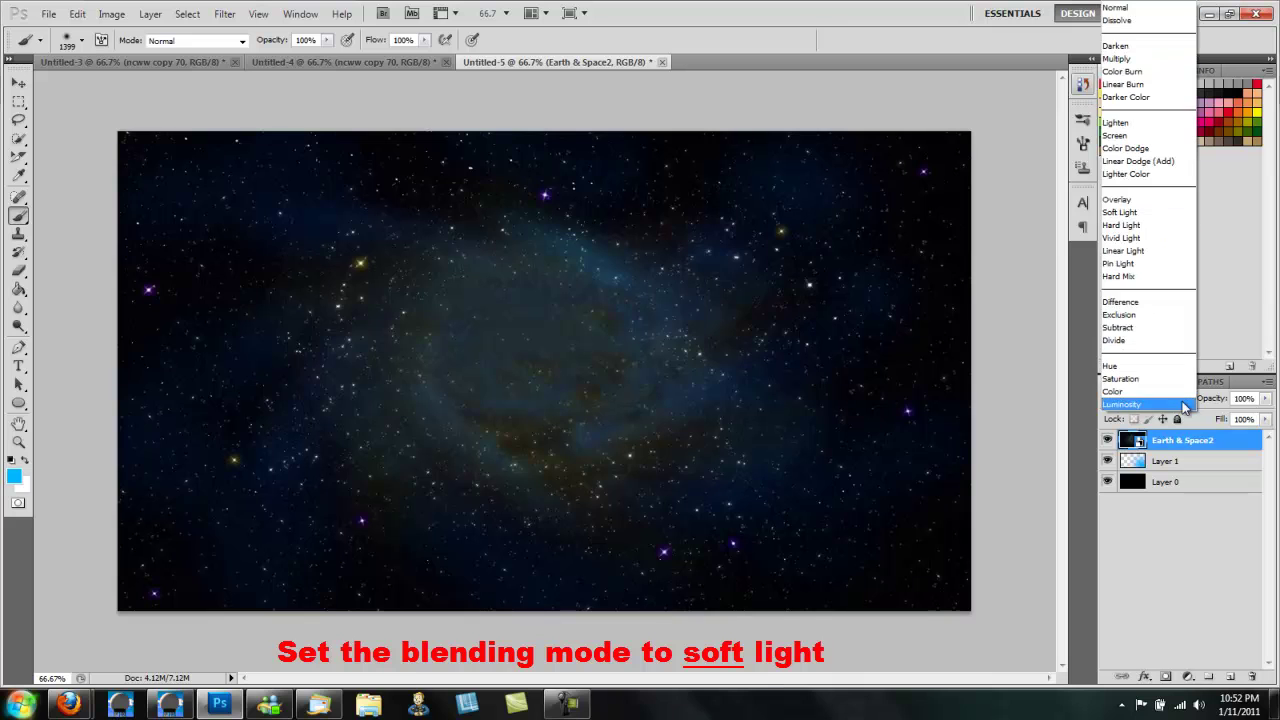
left_click(1156, 212)
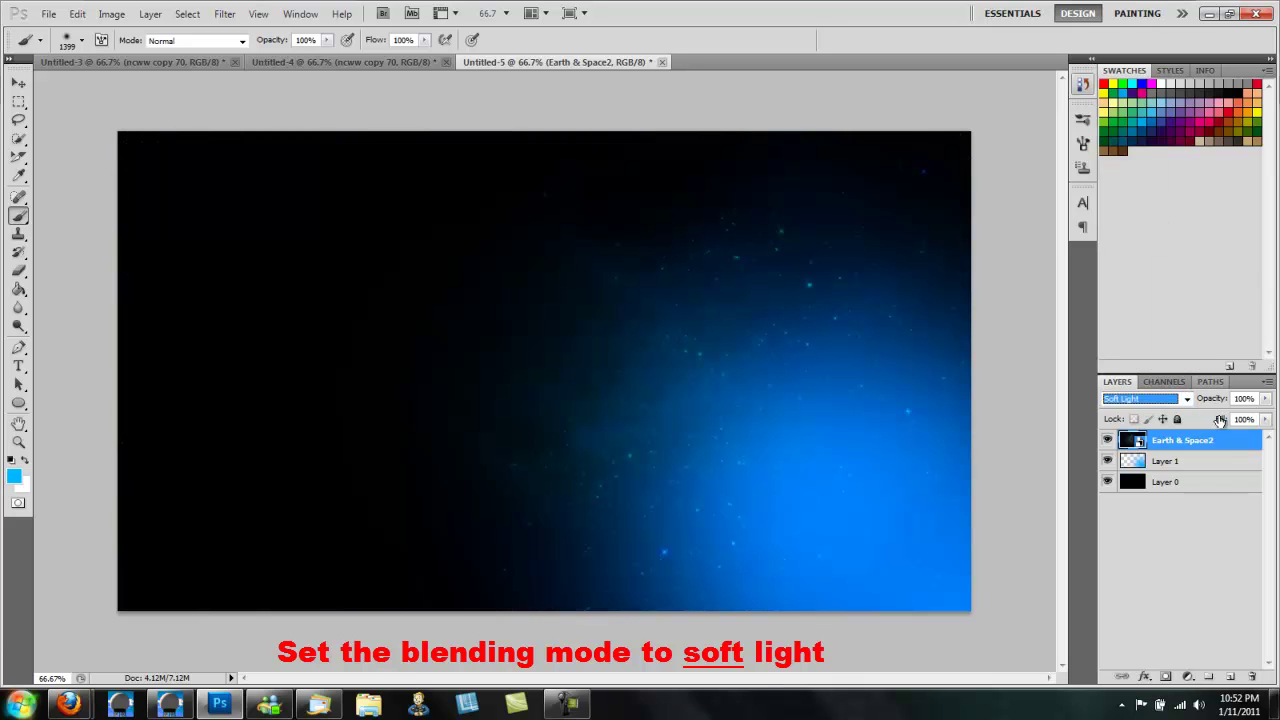
double_click(1197, 466)
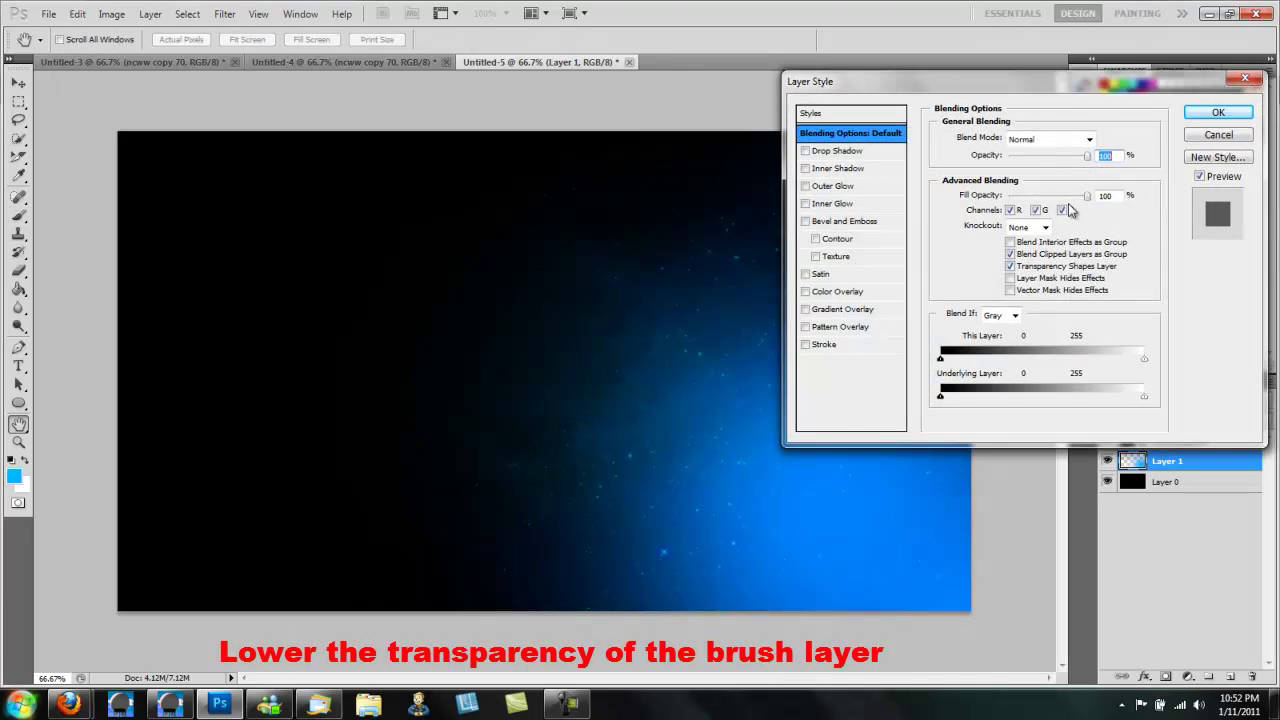
left_click_drag(1087, 196, 1041, 197)
left_click(1217, 112)
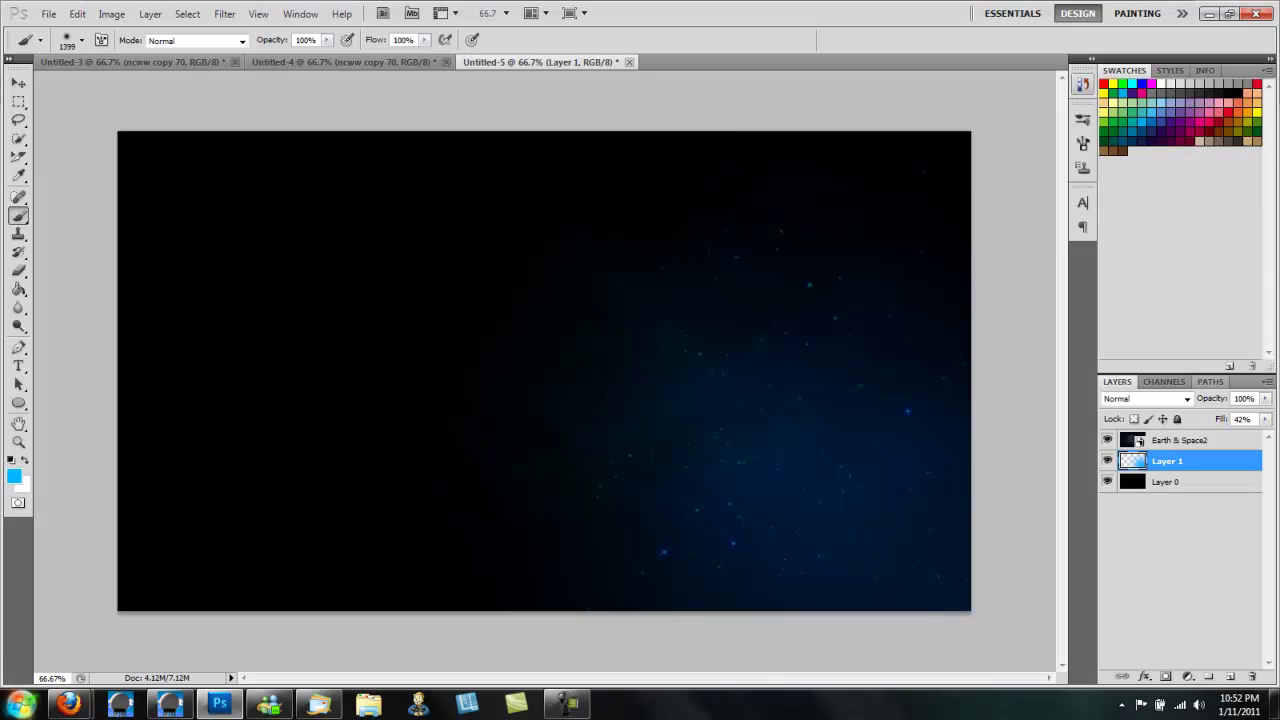
left_click(590, 490)
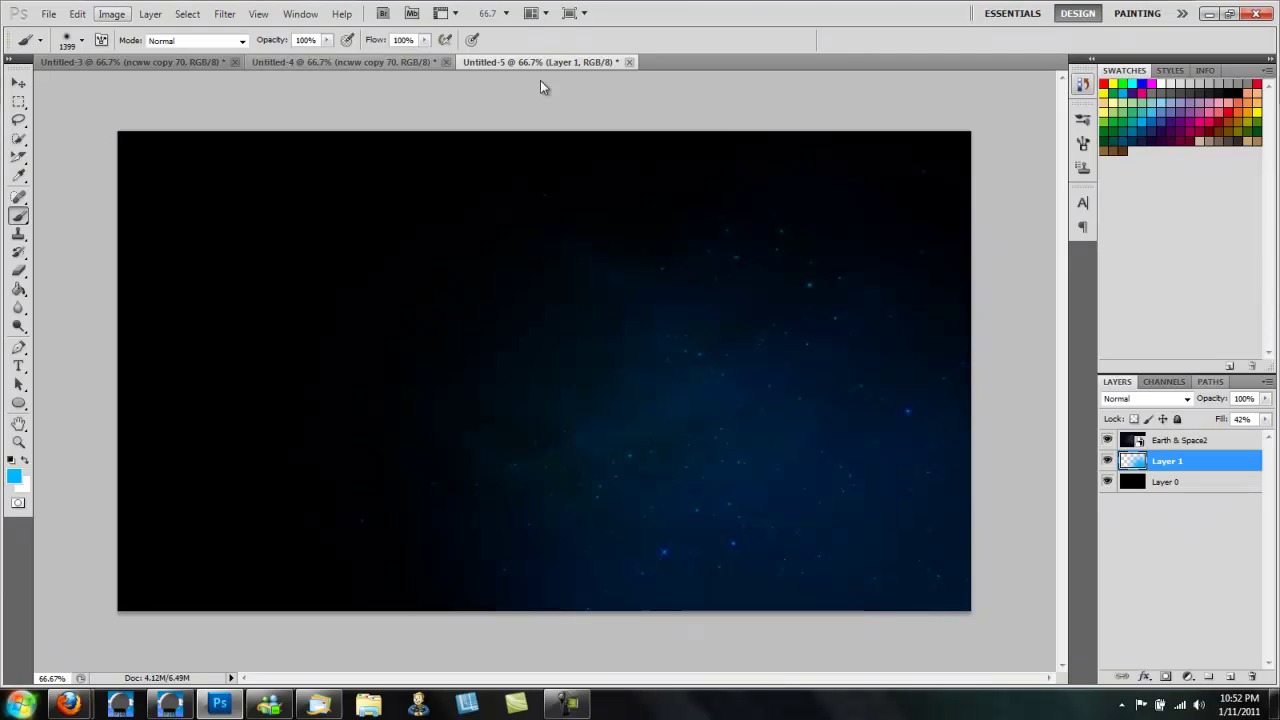
Step: Create another same-size document and unlock its Background as a regular layer
left_click(50, 14)
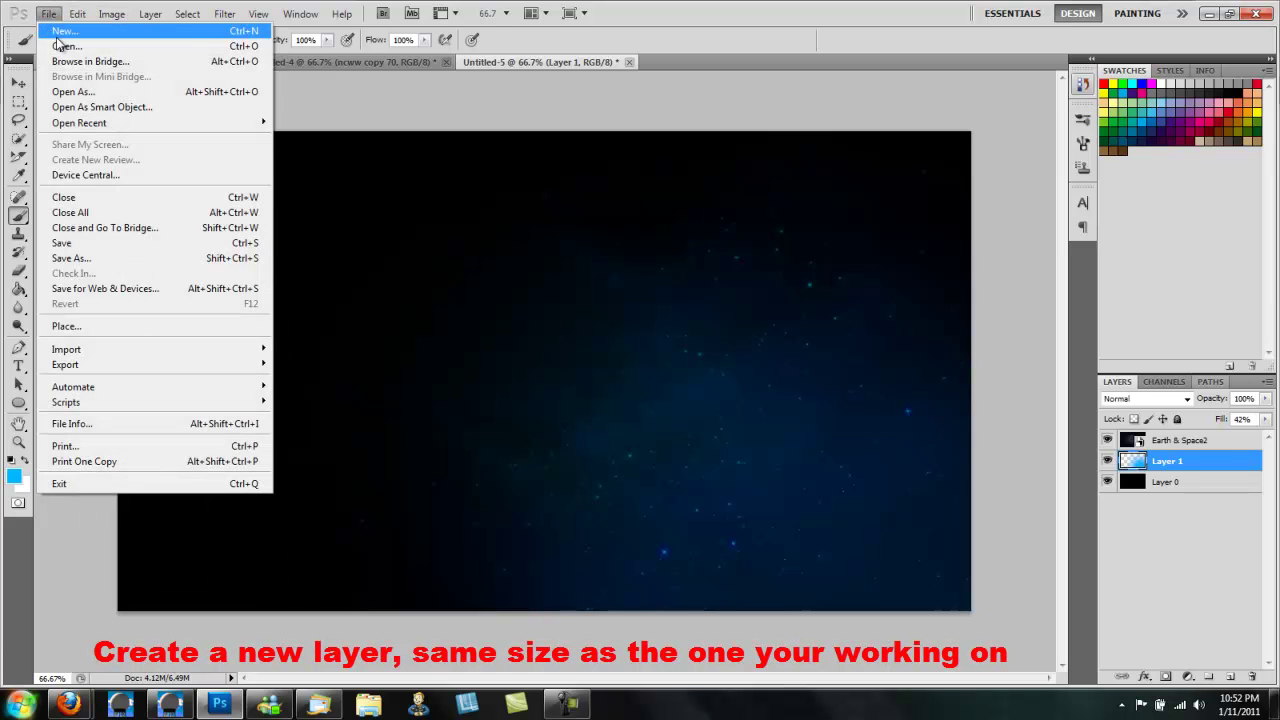
left_click(62, 31)
left_click(608, 248)
double_click(575, 244)
key("Tab")
left_click(760, 180)
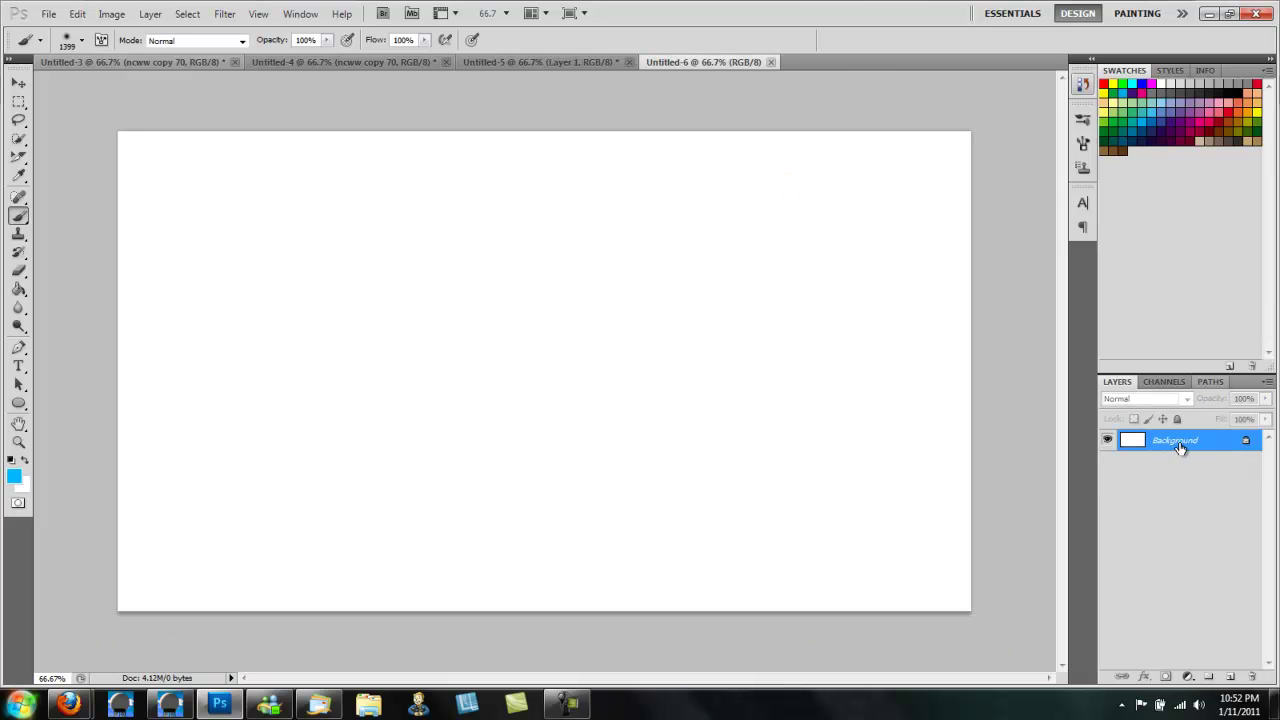
double_click(1192, 445)
key("Return")
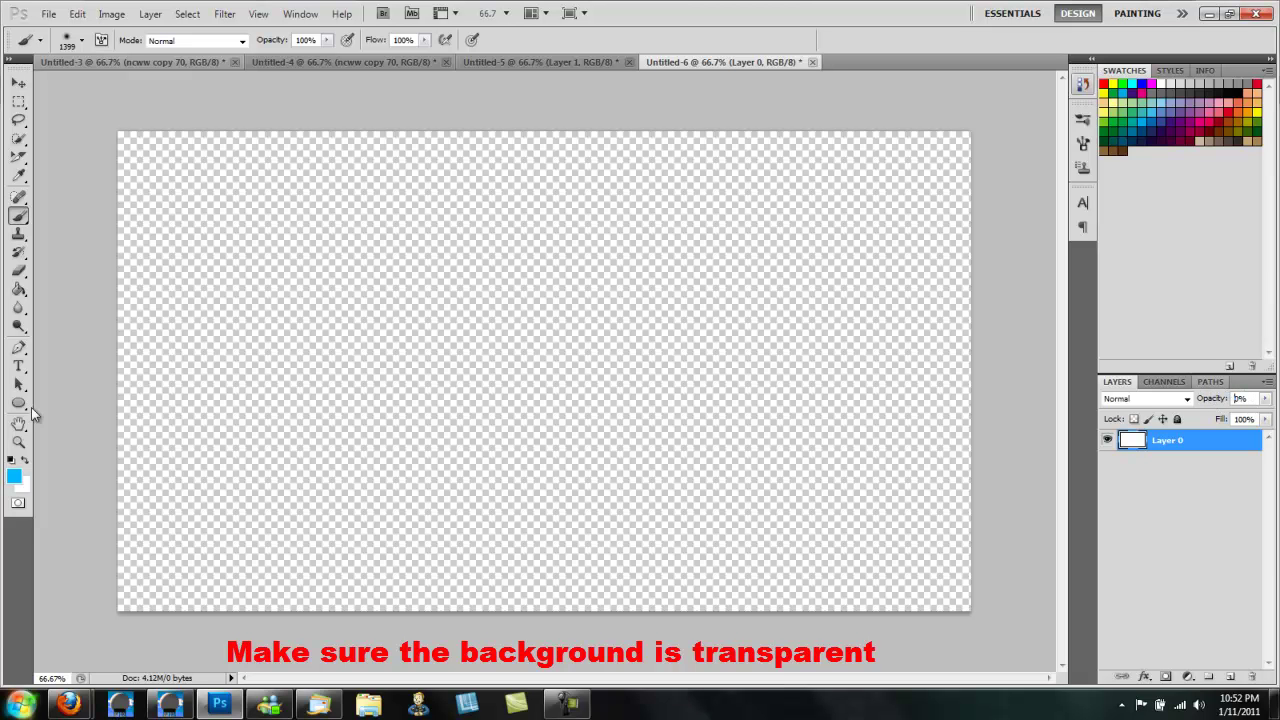
Step: Type 'ncww' in Counter-Strike Bold Italic 350 pt and position it mid-canvas
left_click(18, 366)
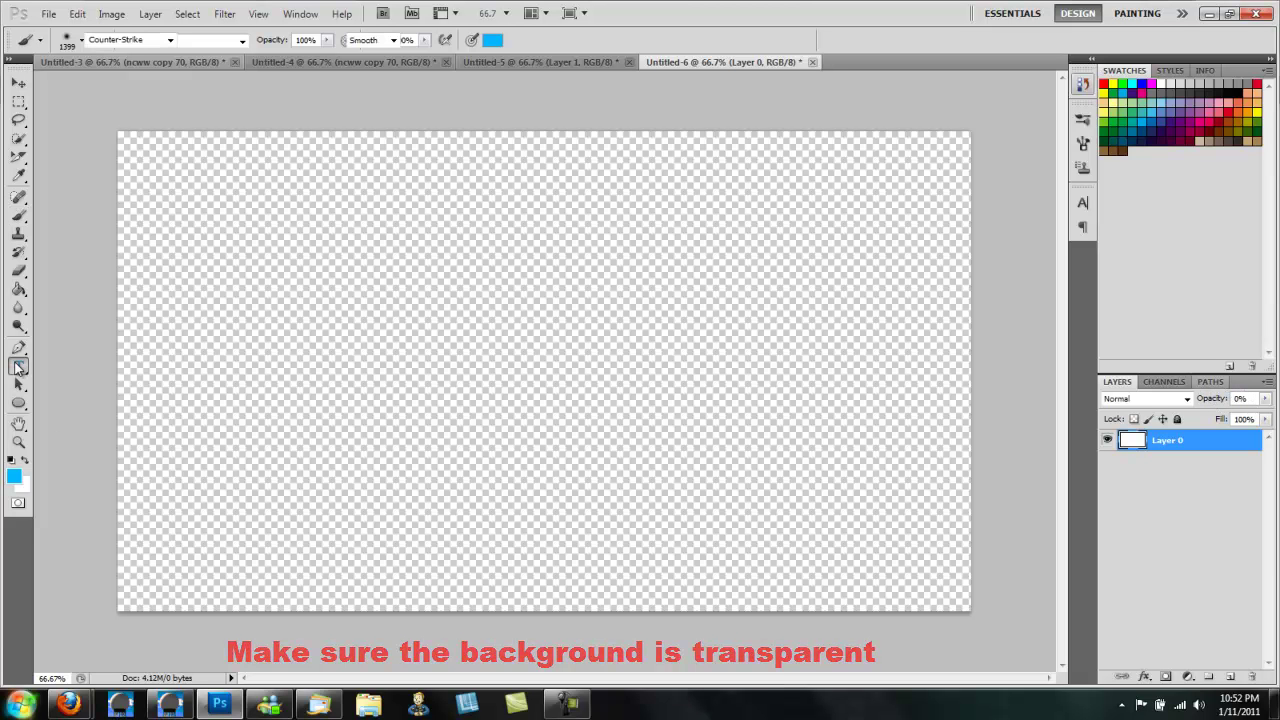
left_click(130, 41)
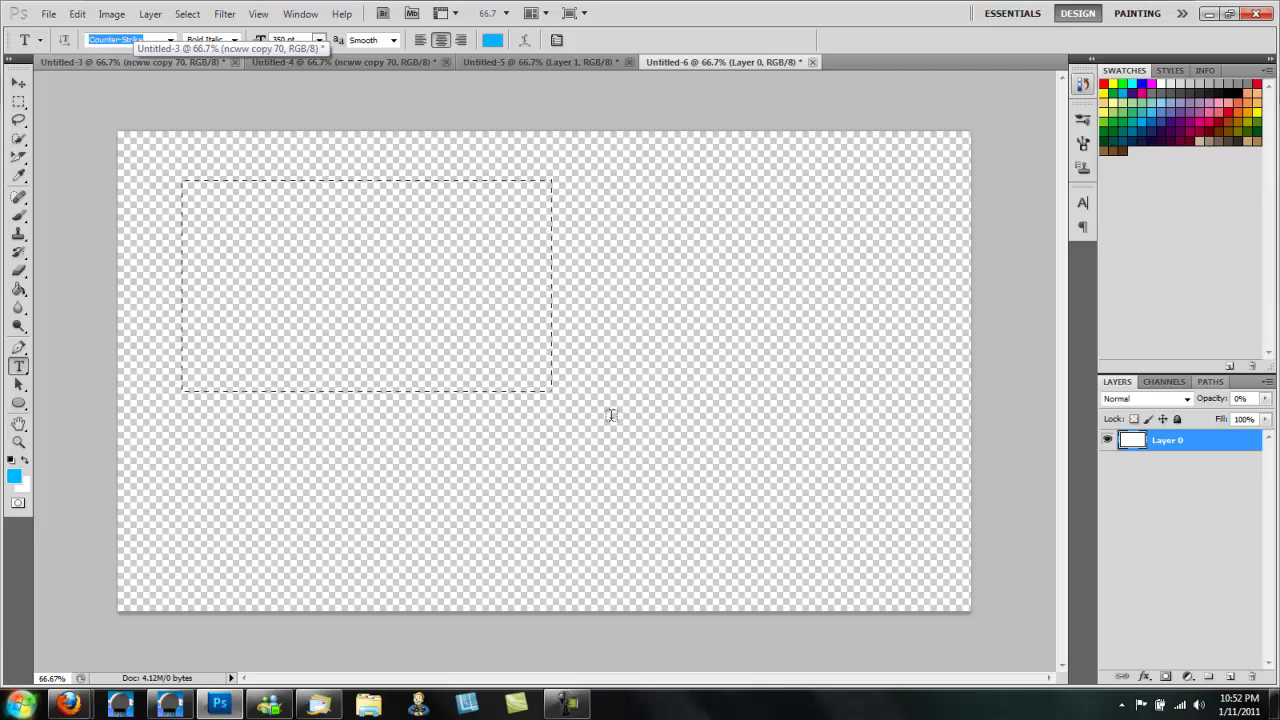
left_click_drag(612, 415, 851, 555)
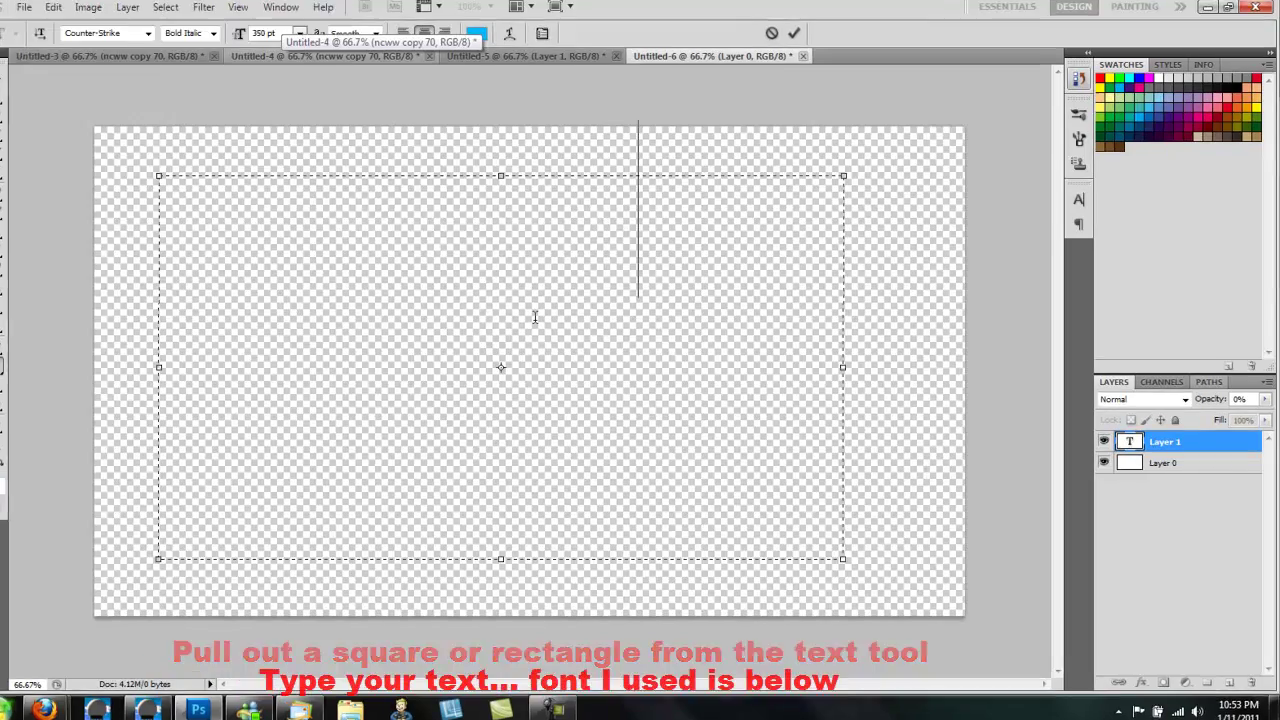
type("ncww")
key("ctrl+Return")
mouse_move(440, 335)
left_mouse_down()
mouse_move(518, 458)
mouse_move(491, 383)
left_mouse_up()
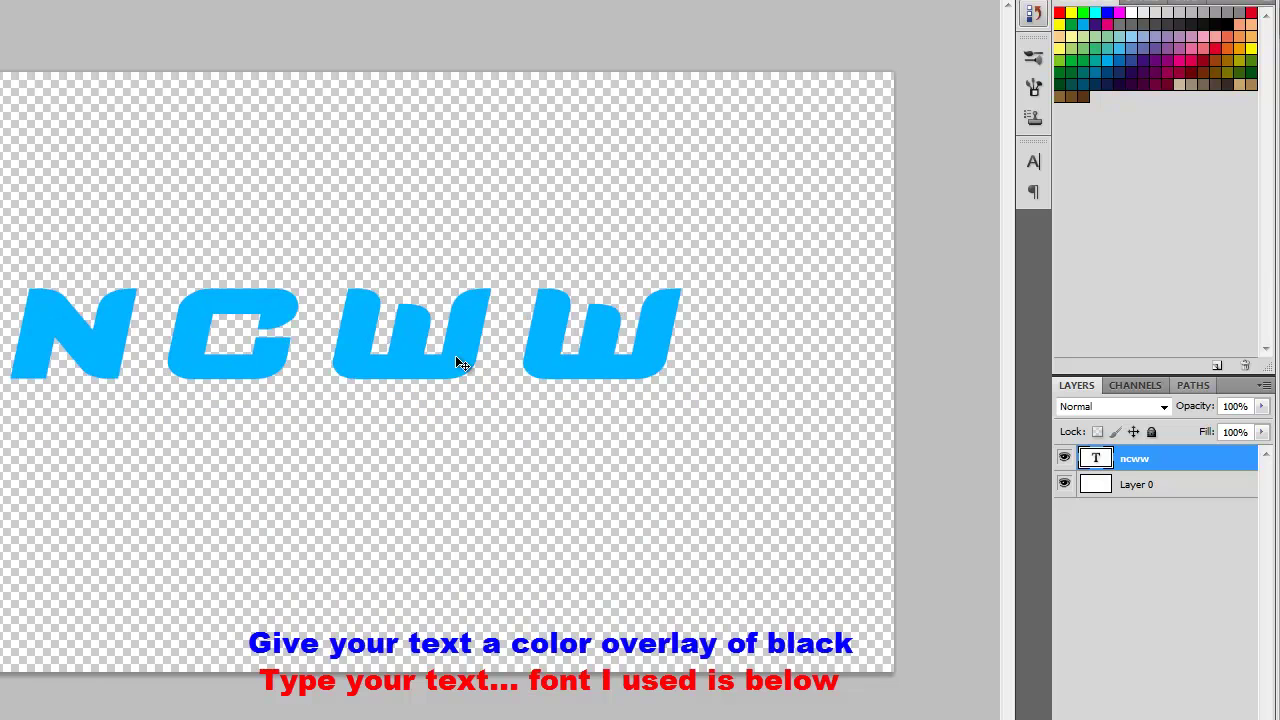
Step: Give the ncww layer a black Color Overlay and a white Satin effect
double_click(1158, 462)
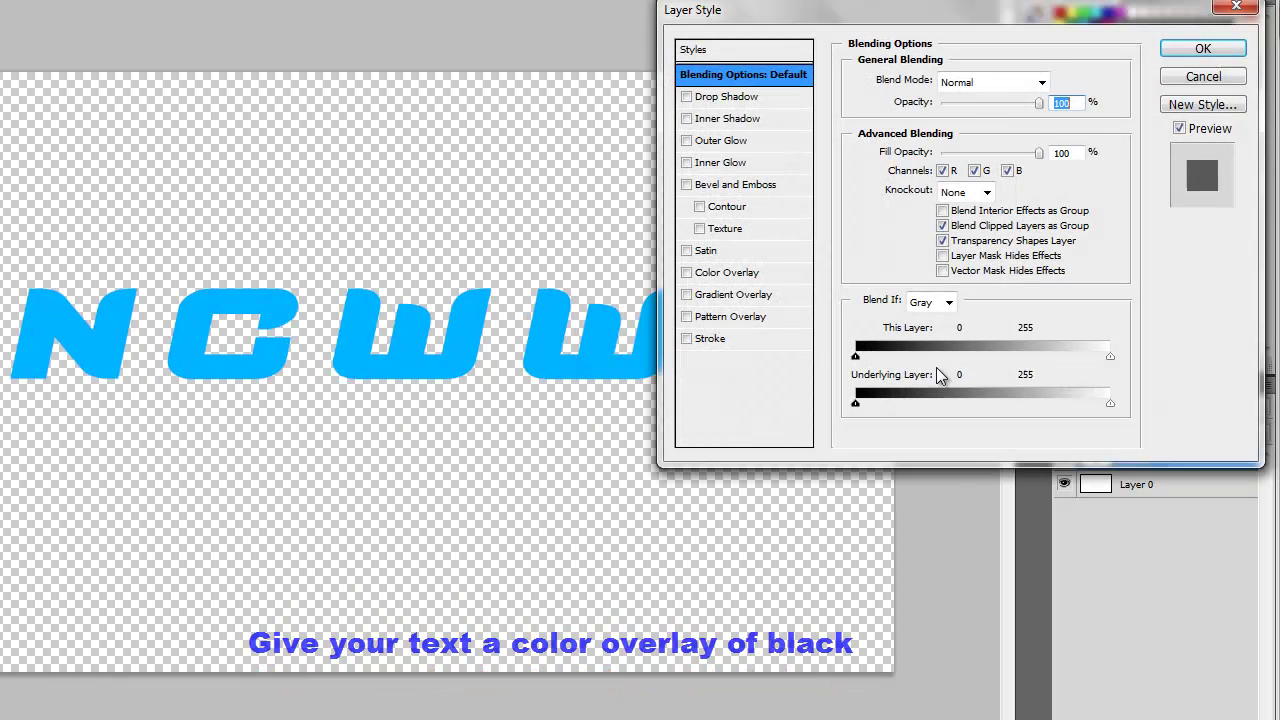
left_click(728, 273)
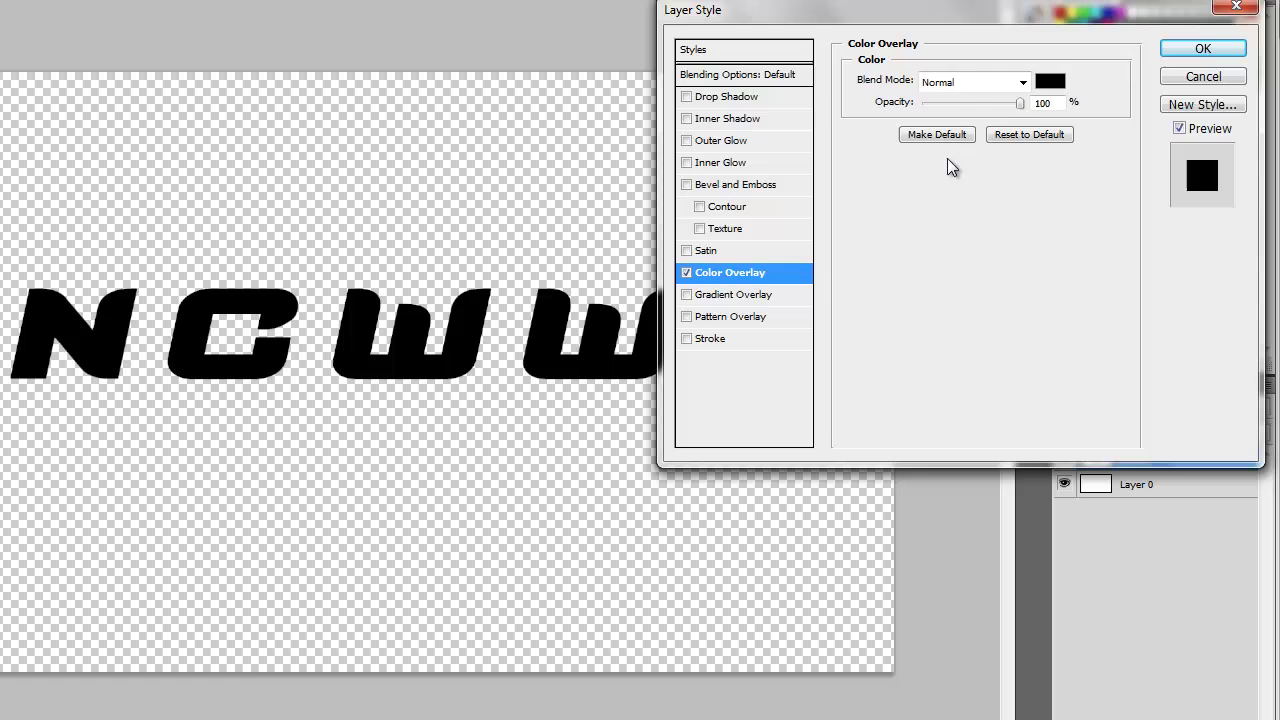
left_click(700, 251)
left_click(1055, 88)
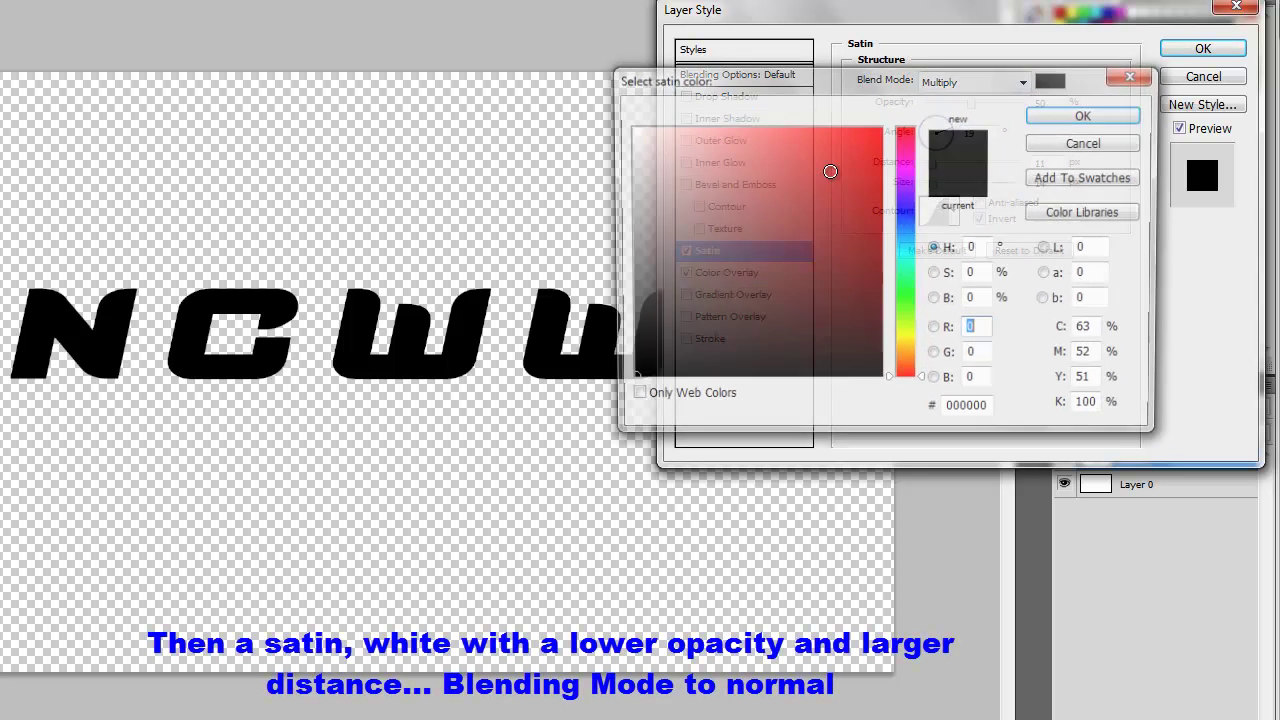
left_click(640, 128)
left_click(627, 126)
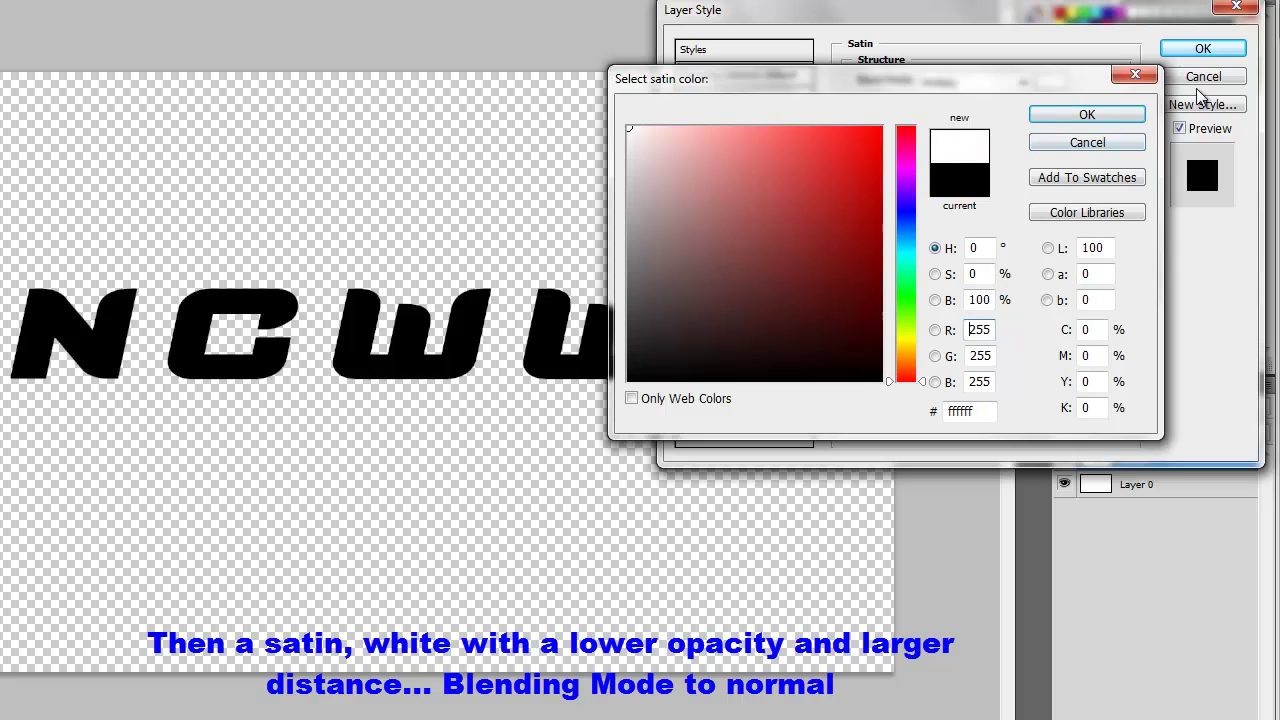
left_click(1087, 114)
Step: Set the satin to Normal, 21% opacity, 19 px distance, and enable Bevel and Emboss
left_click(975, 82)
left_click(966, 106)
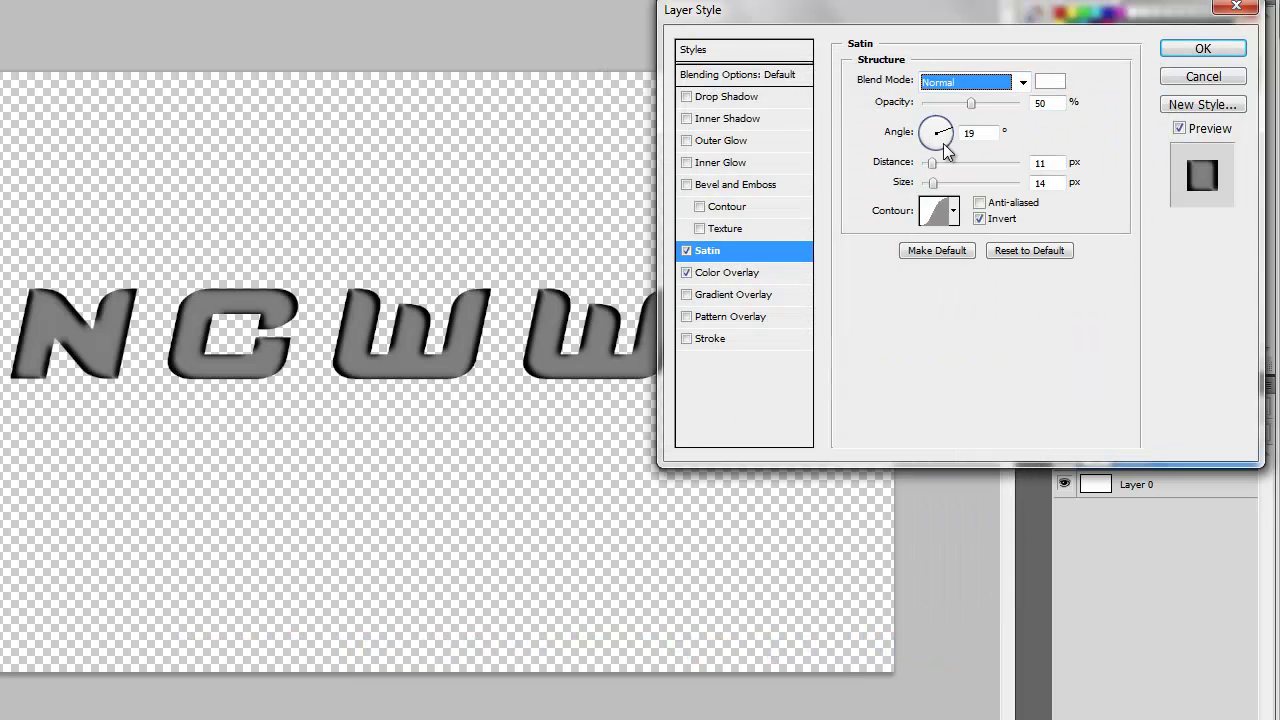
left_click_drag(972, 114, 946, 108)
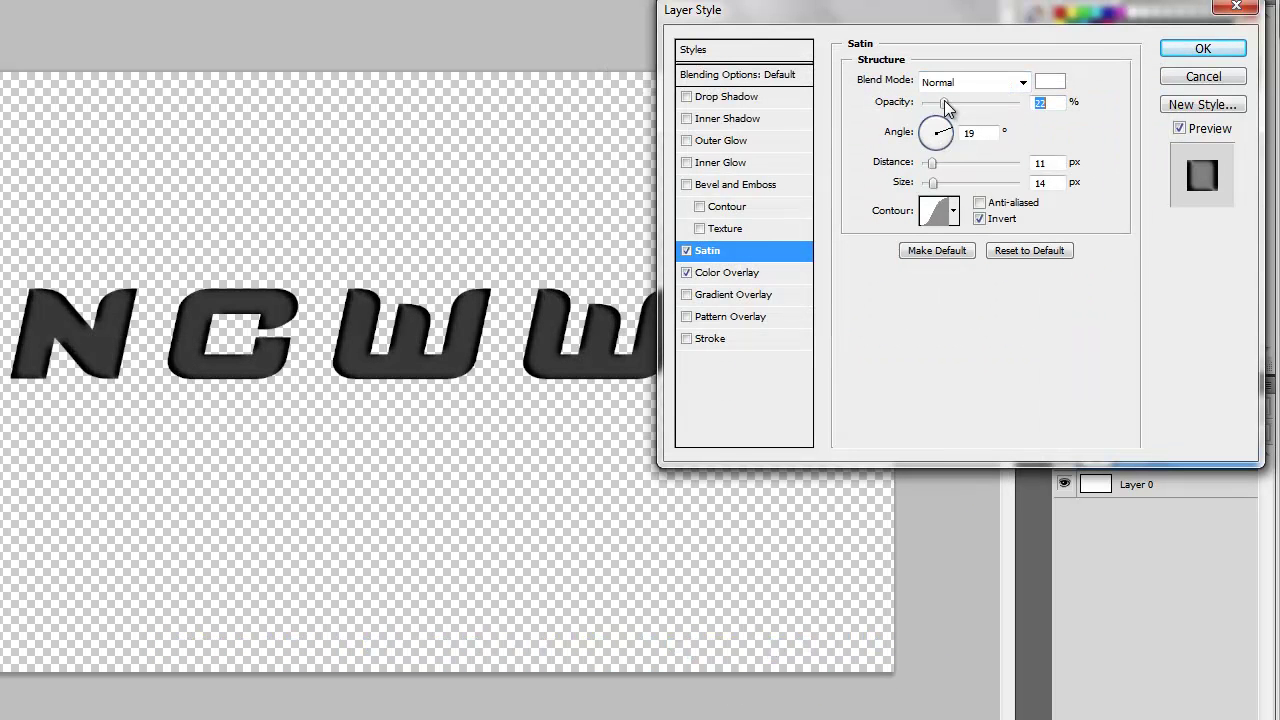
left_click_drag(935, 170, 945, 168)
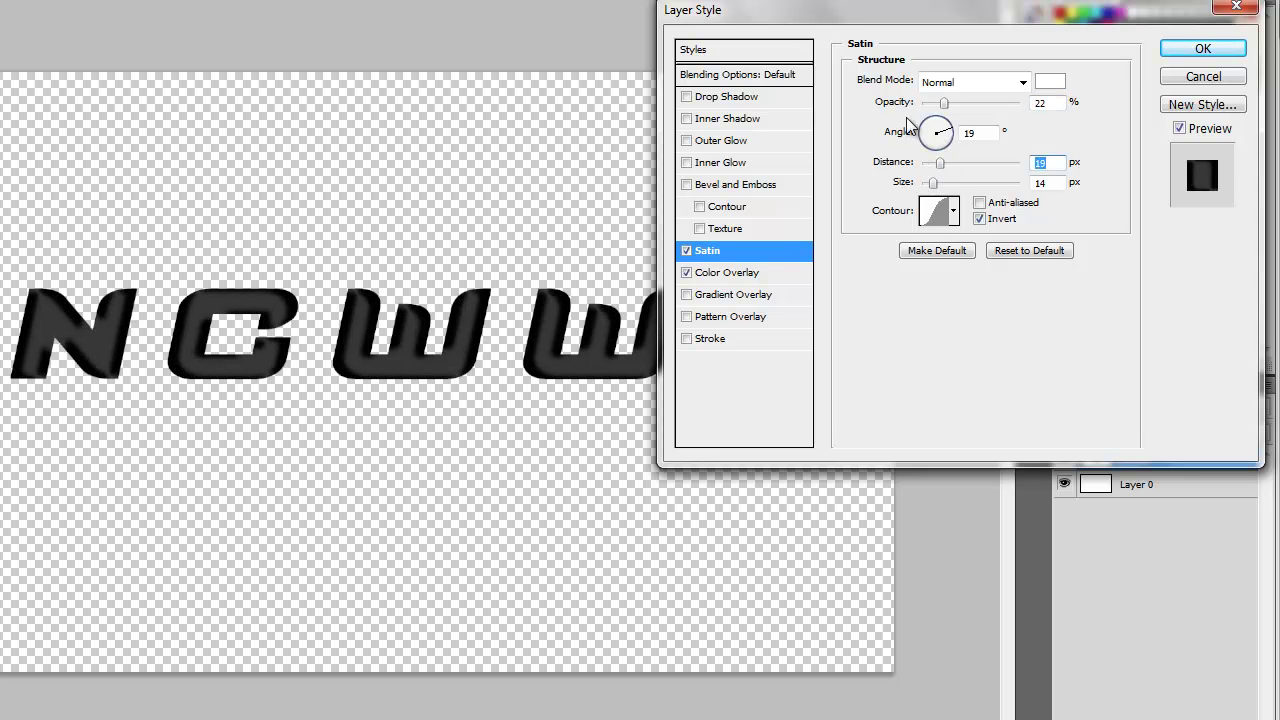
left_click_drag(943, 104, 945, 108)
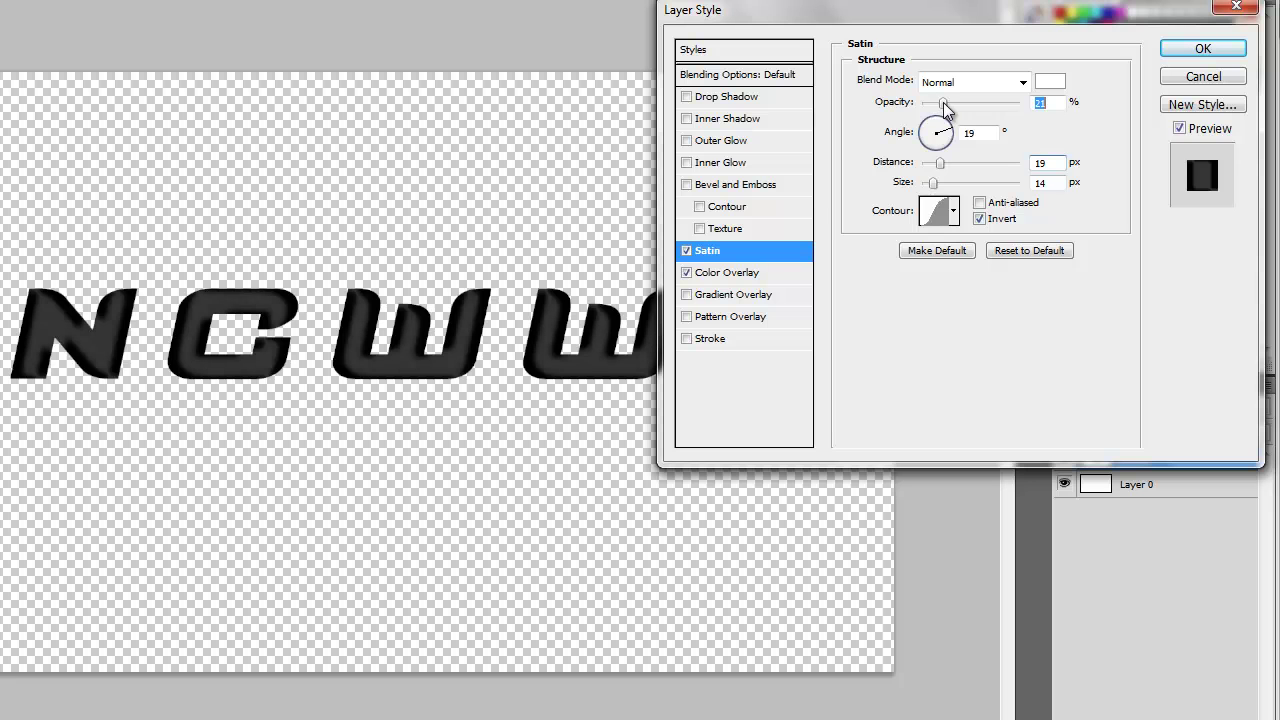
left_click(727, 186)
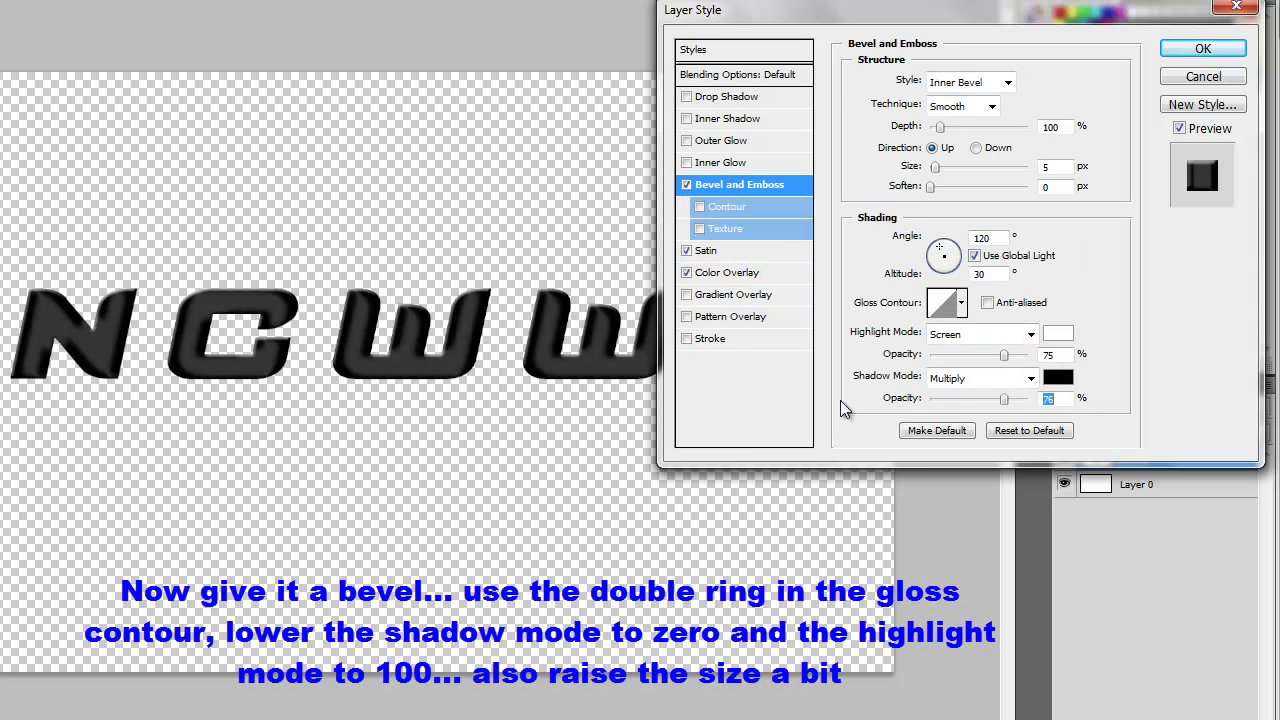
Step: Apply a double-ring gloss contour bevel with 100% highlight opacity and size 6
left_click(961, 303)
left_click(912, 382)
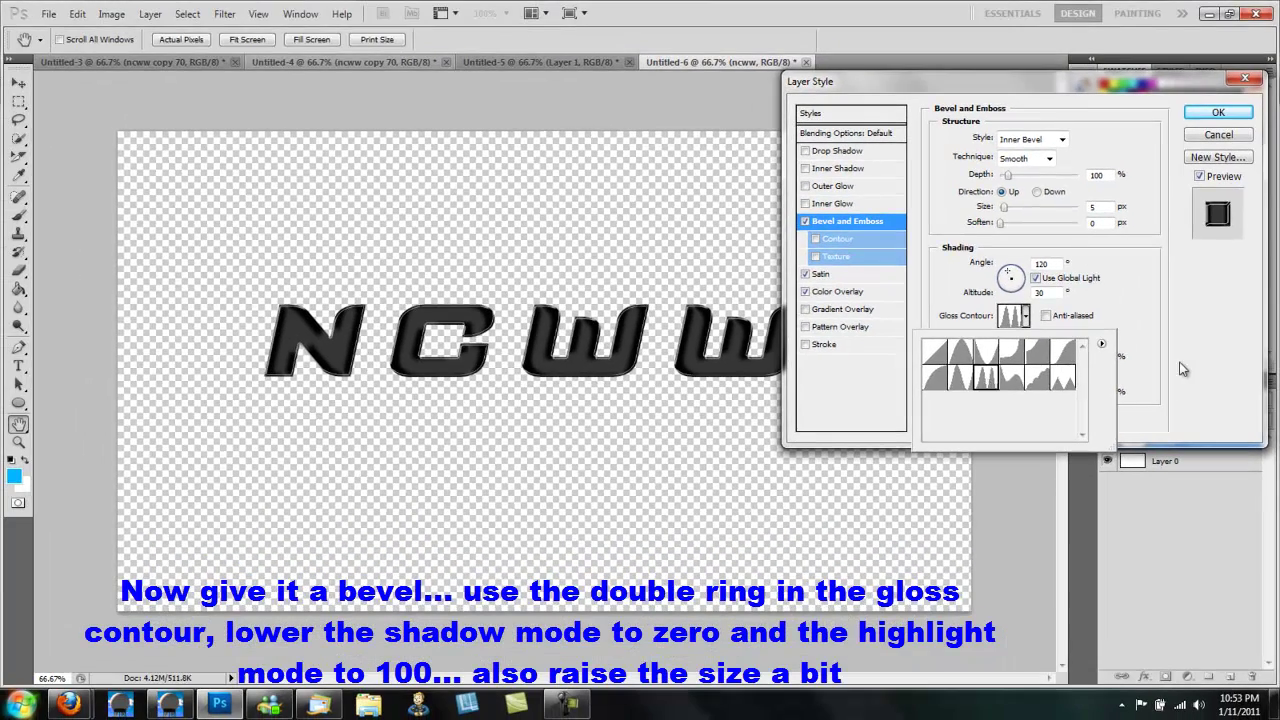
left_click(1184, 368)
left_click_drag(1063, 360, 1122, 360)
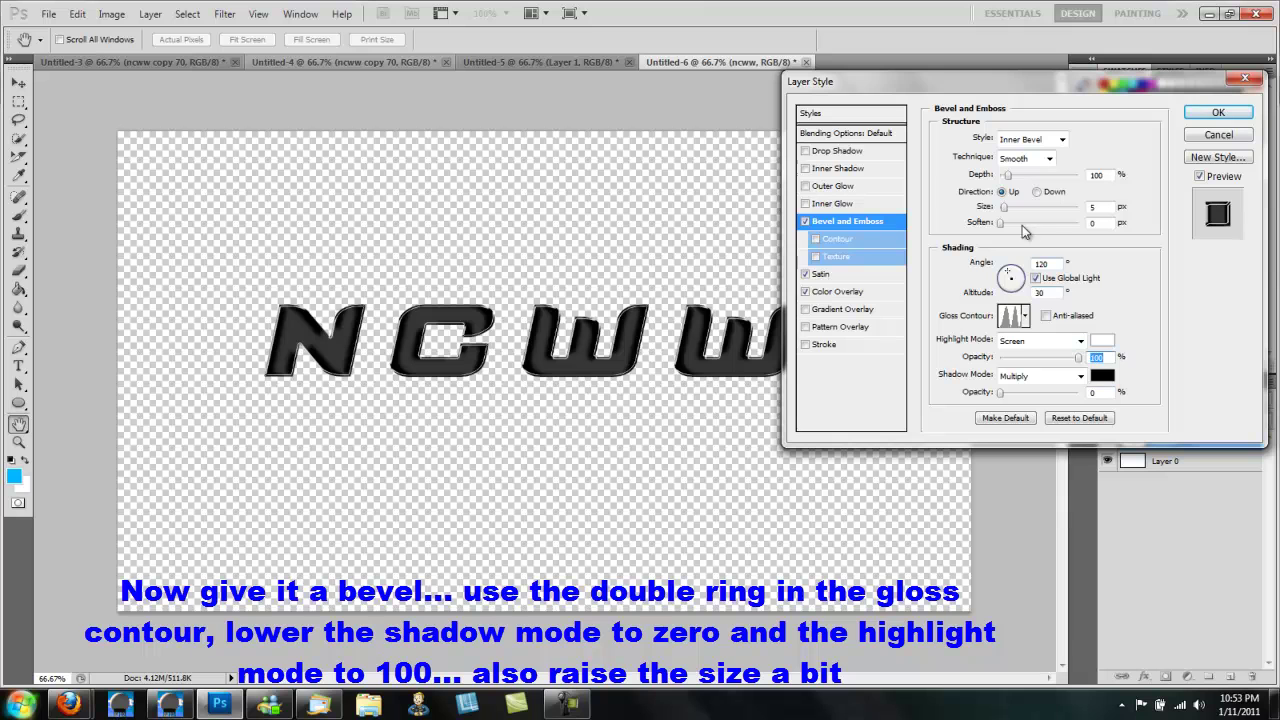
left_click_drag(1005, 210, 1008, 211)
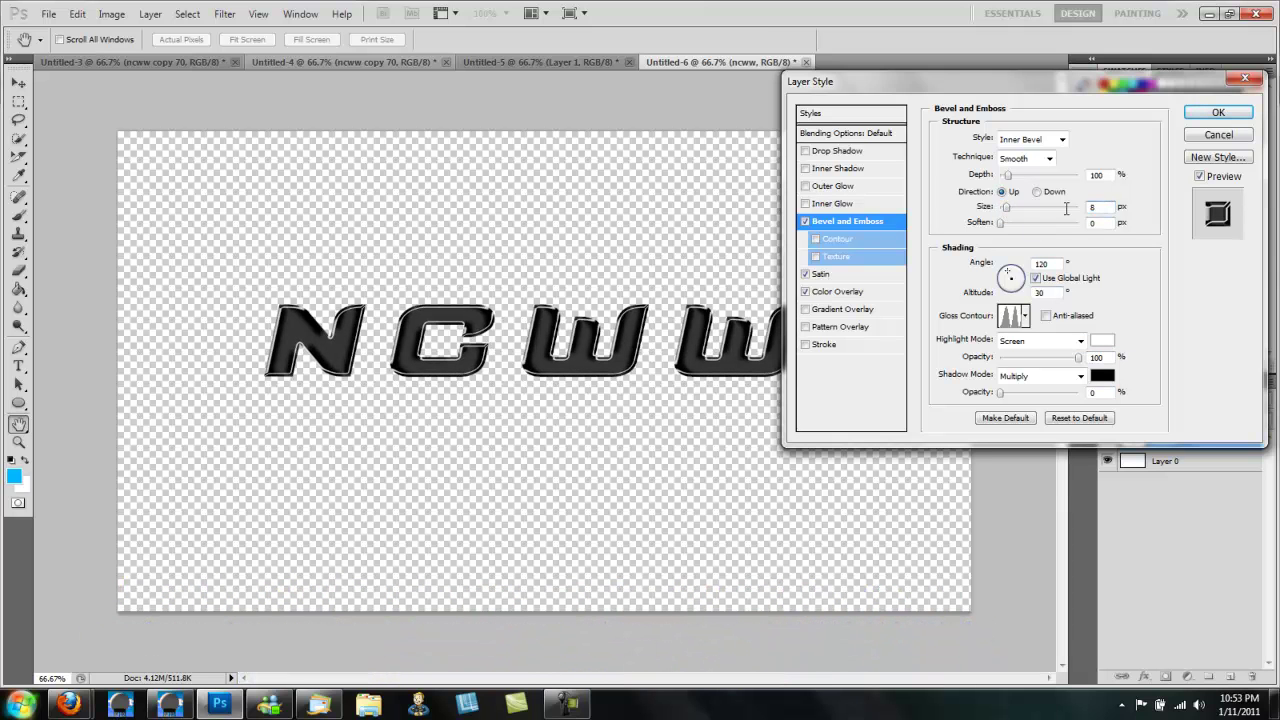
left_click(1218, 112)
Step: Rasterize the ncww text and narrow its top with a perspective transform
left_click_drag(647, 376, 654, 400)
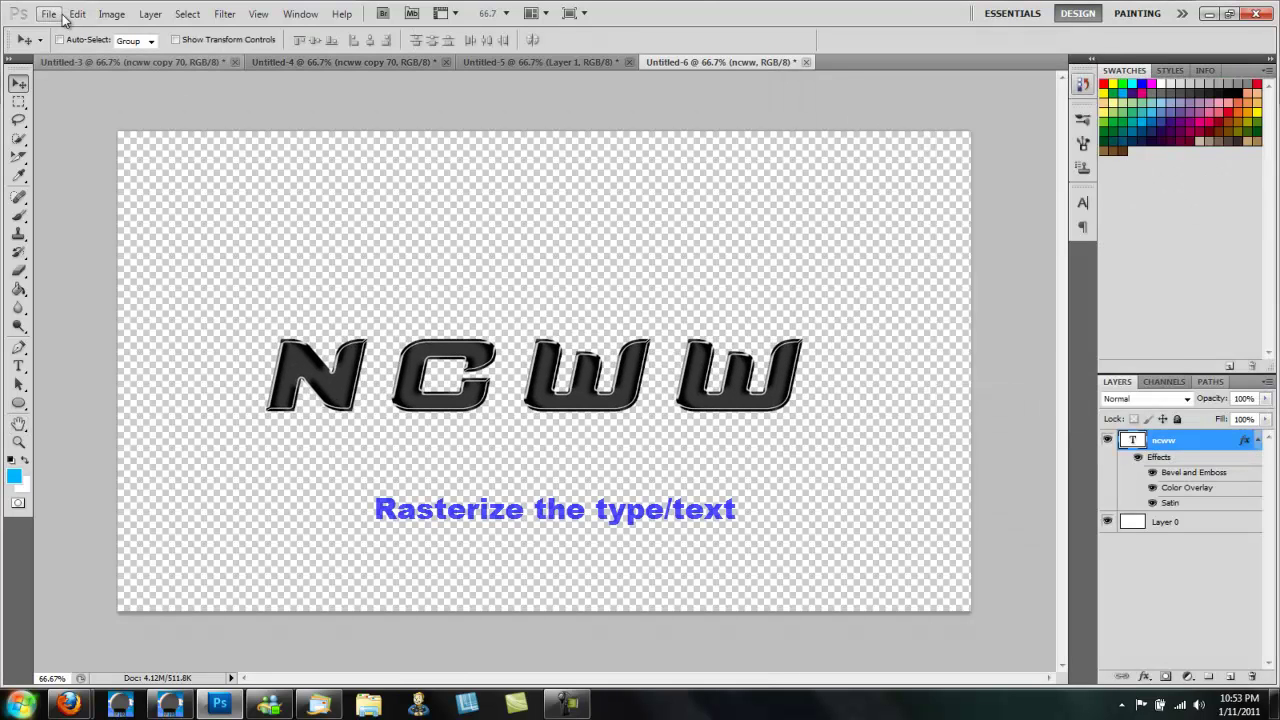
right_click(1200, 441)
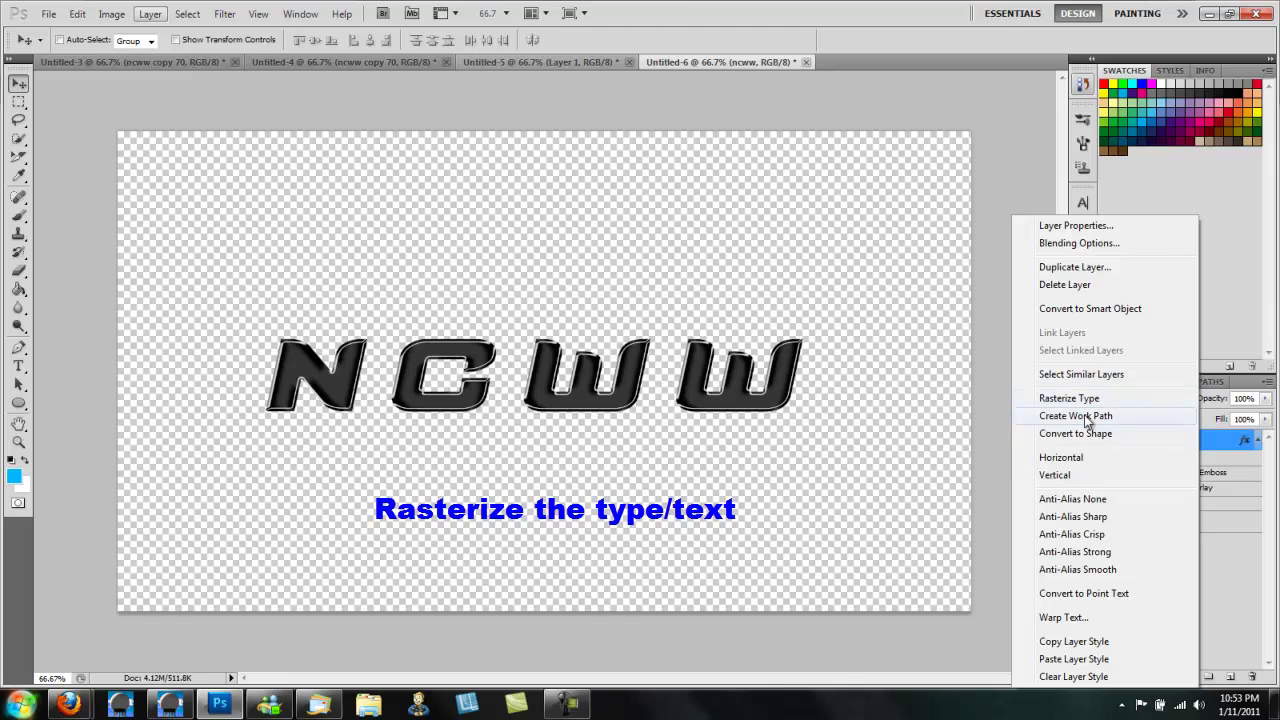
left_click(1069, 398)
left_click(77, 13)
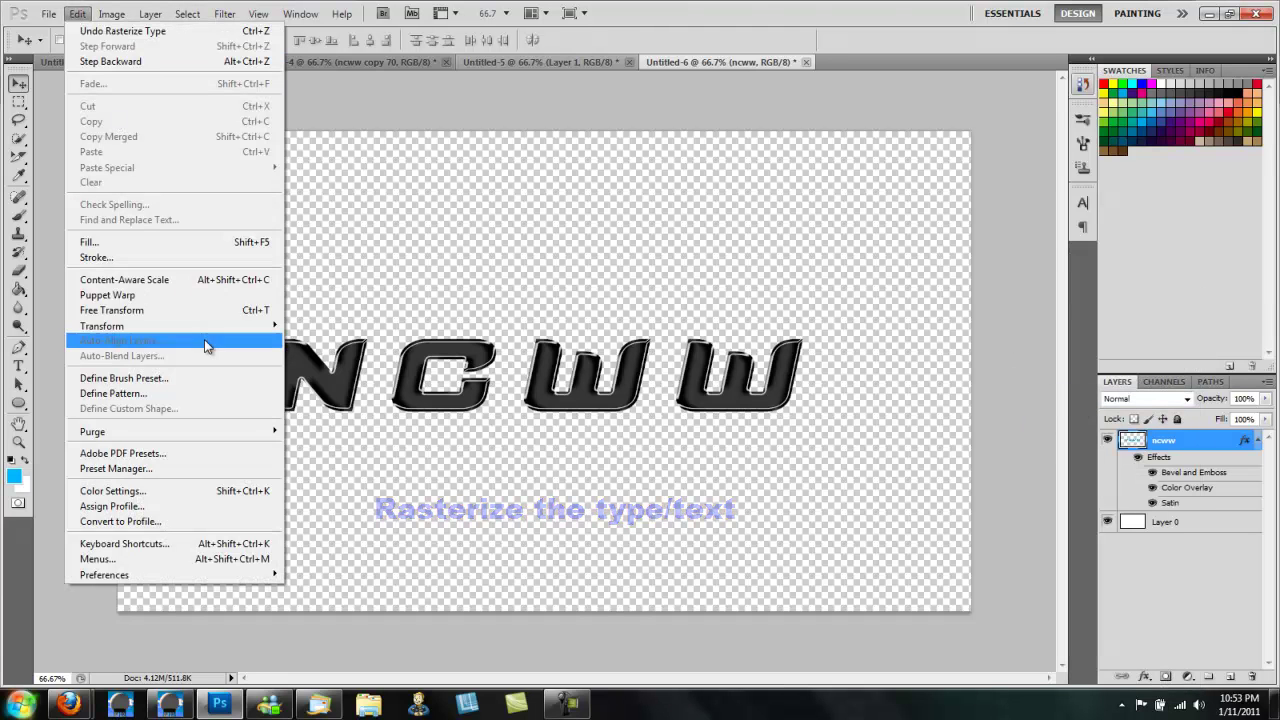
mouse_move(102, 326)
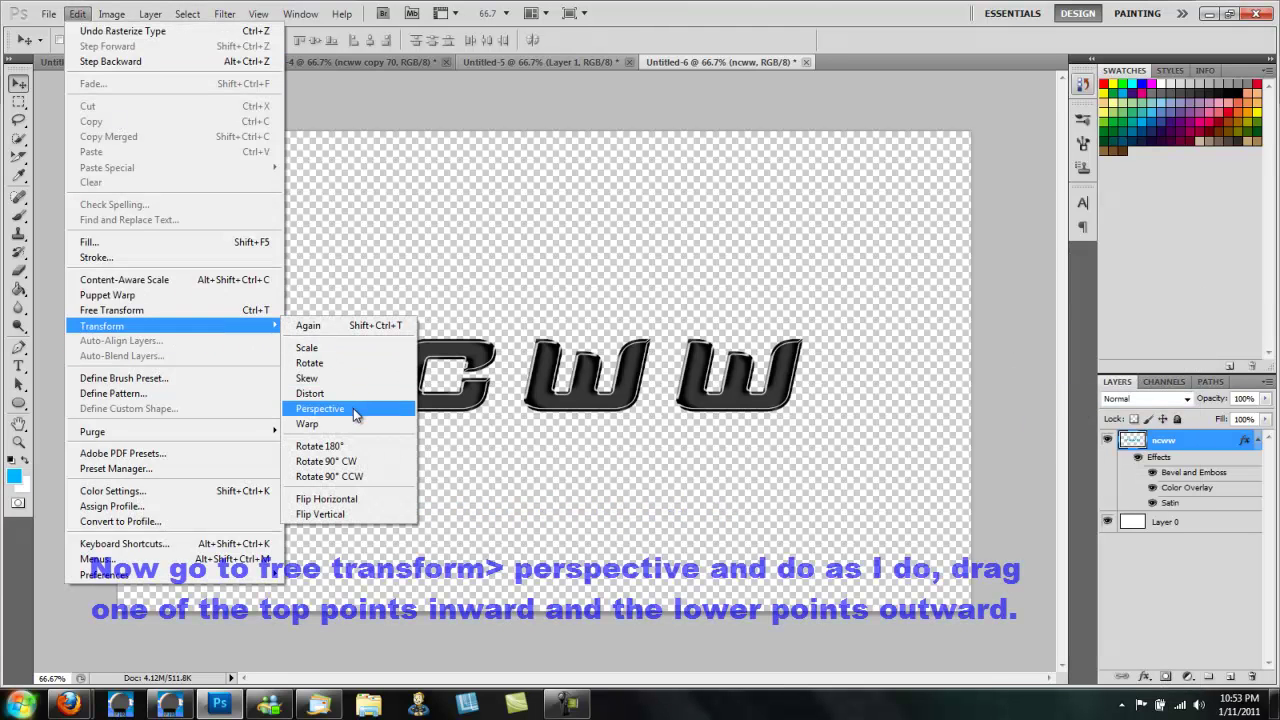
left_click(353, 408)
left_click_drag(266, 341, 330, 341)
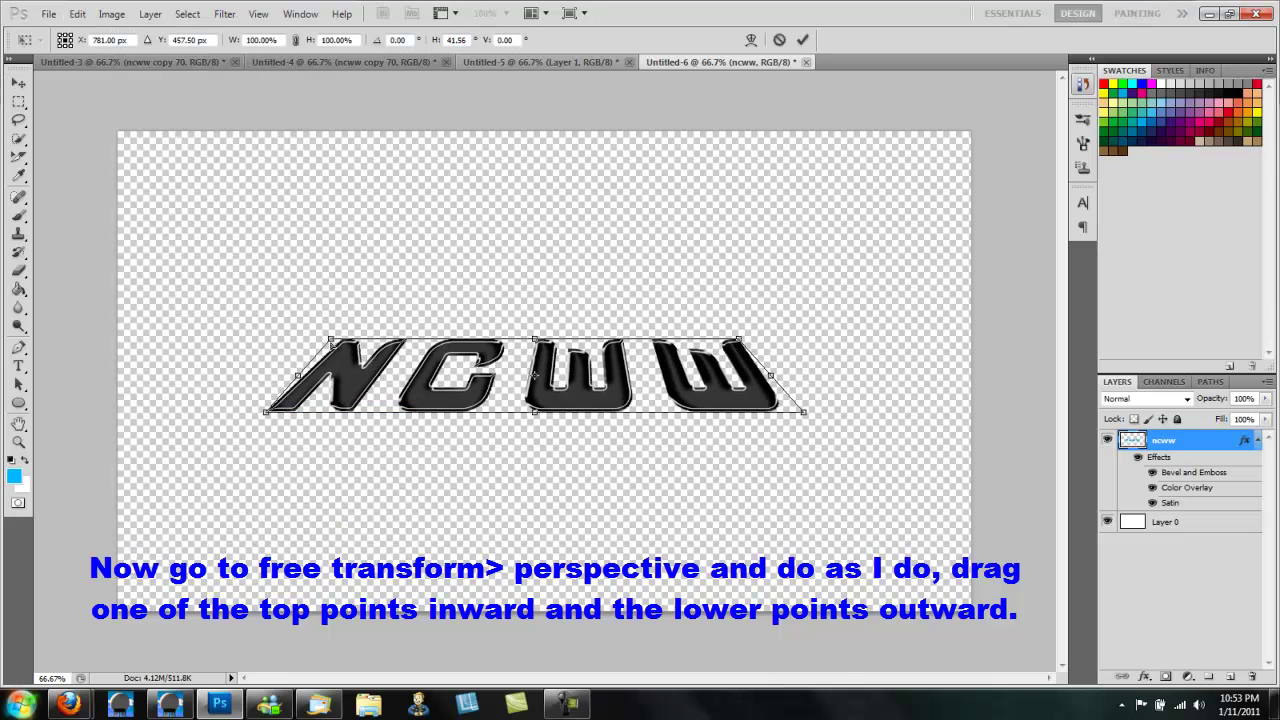
Step: Widen the text's base to finish the perspective taper, then skew it slightly
left_click_drag(267, 413, 246, 412)
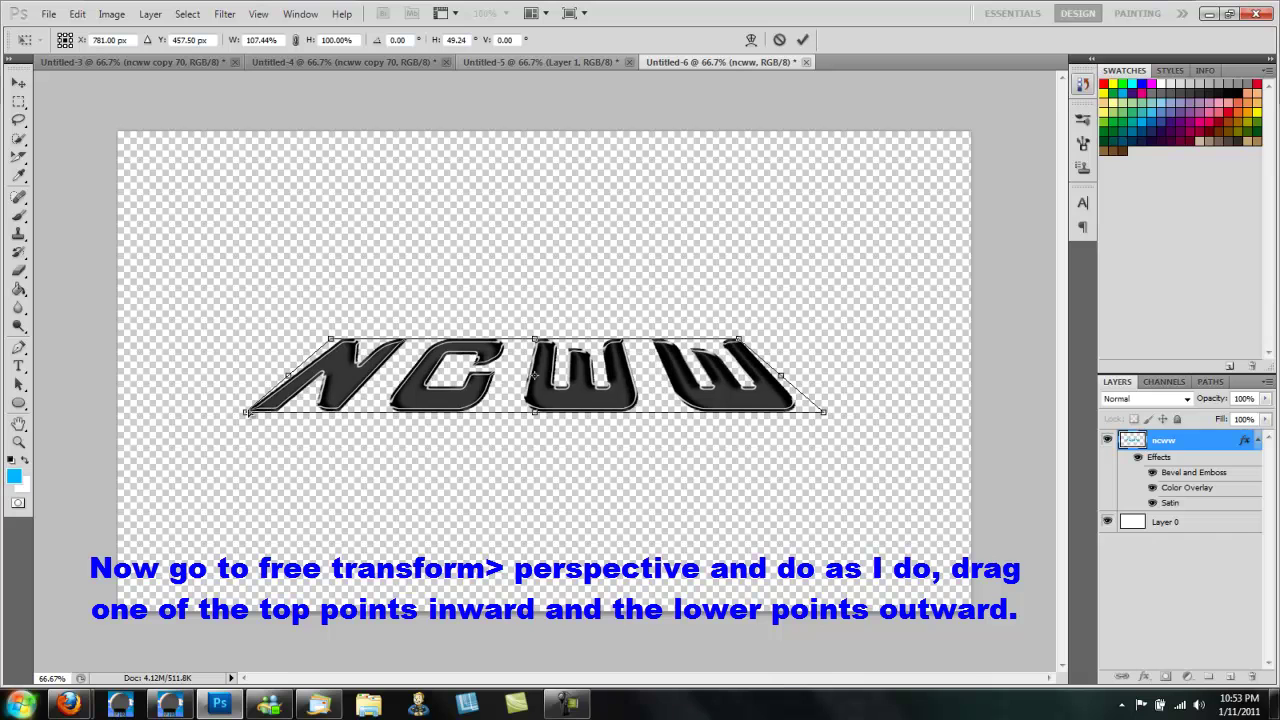
key("Return")
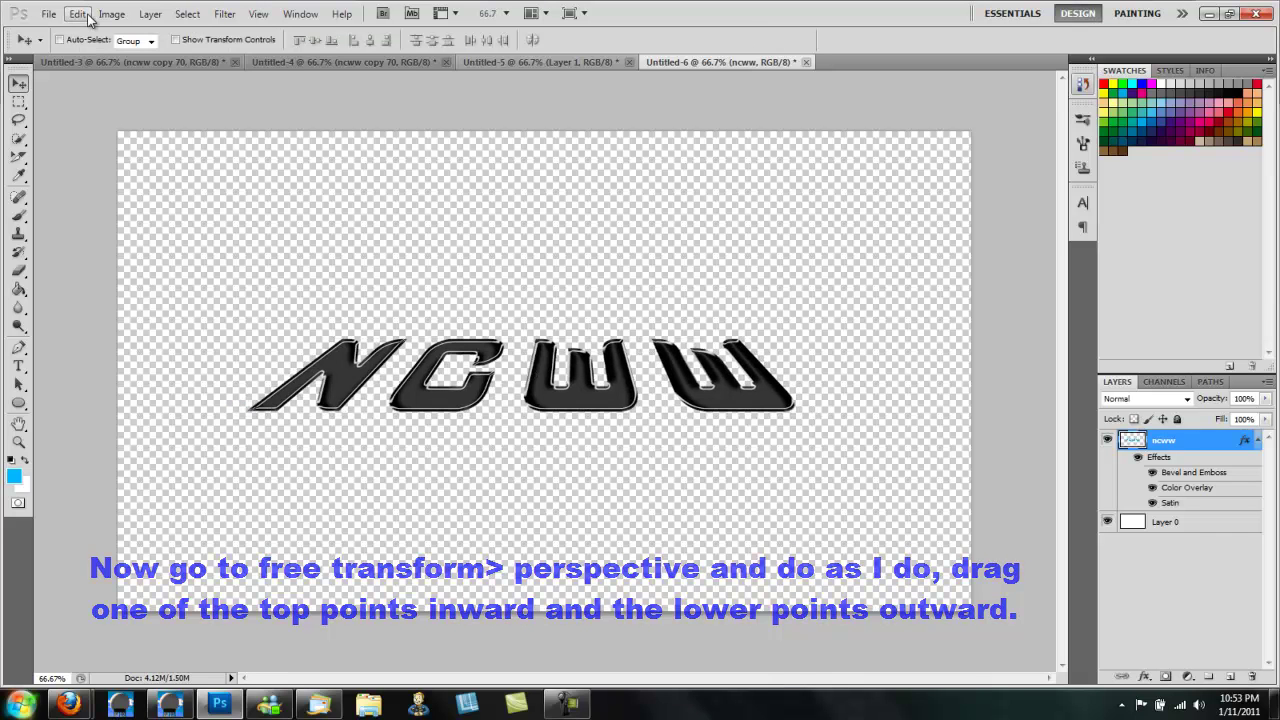
left_click(77, 13)
mouse_move(102, 326)
left_click(357, 378)
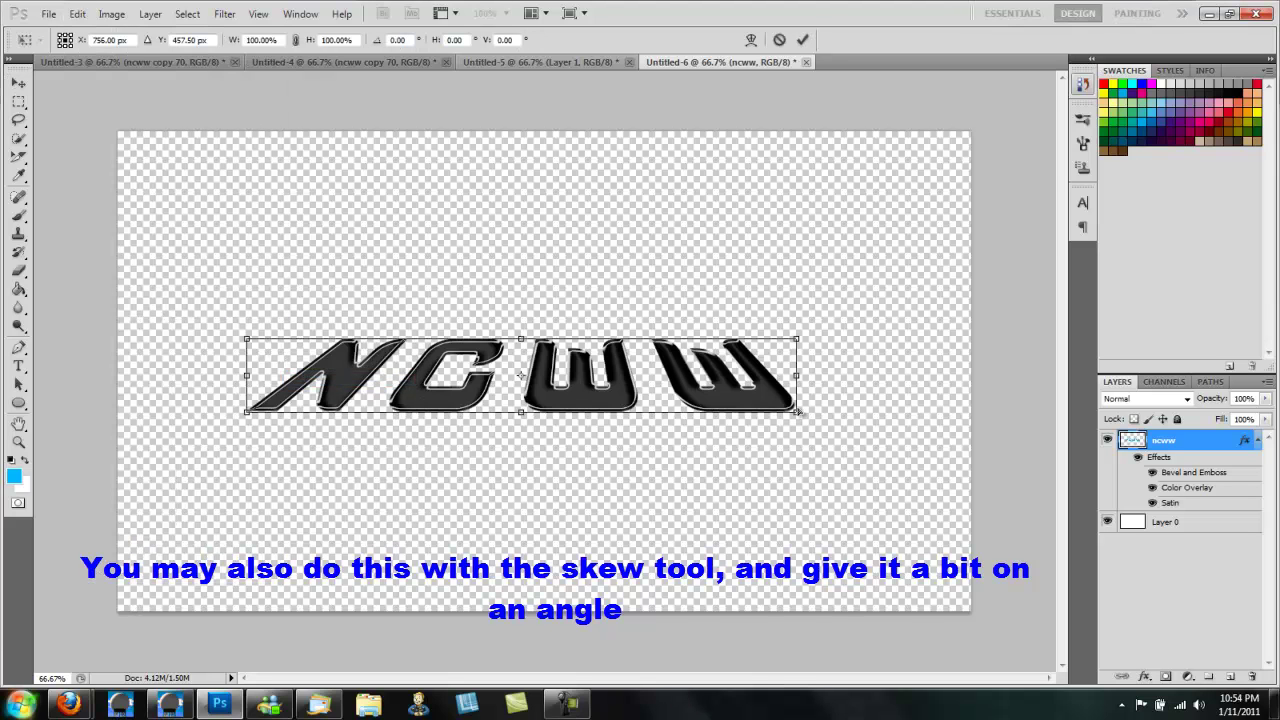
left_click_drag(799, 411, 799, 409)
left_click_drag(248, 381, 247, 386)
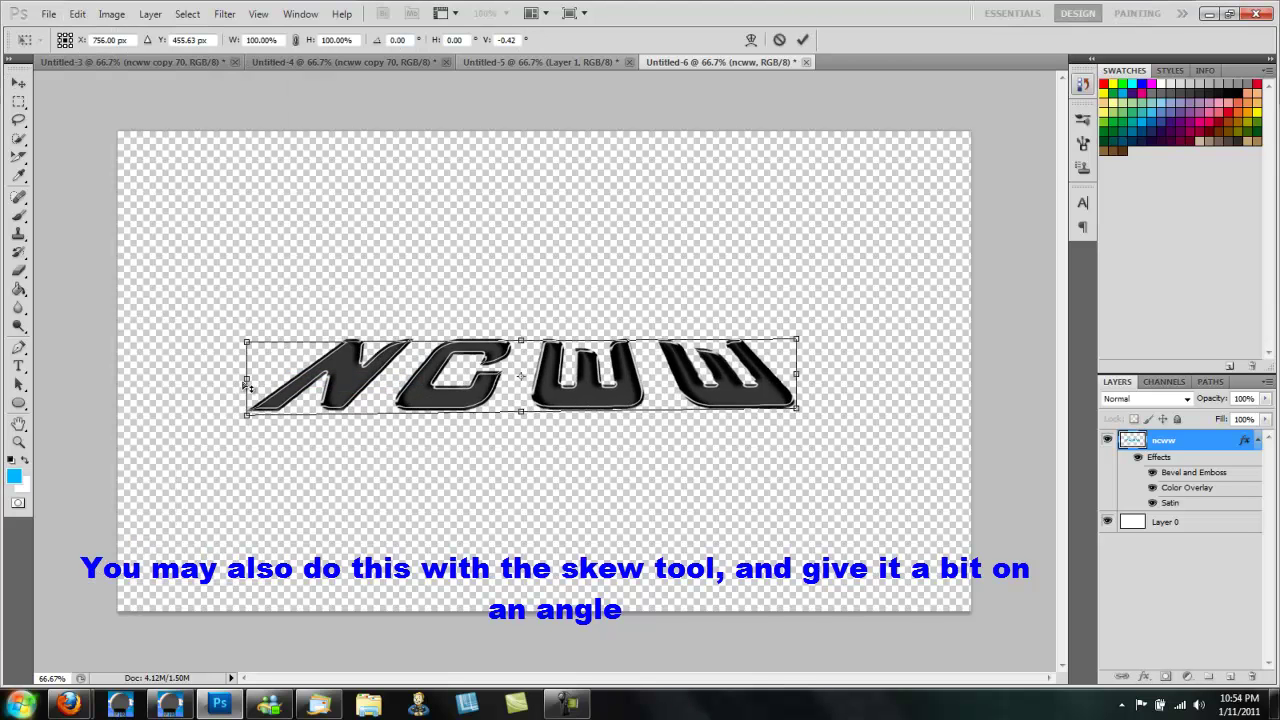
left_click_drag(795, 348, 787, 340)
Step: Refine the skew angle of the N, commit it, and shift the text slightly left
left_click_drag(250, 344, 257, 342)
left_click_drag(467, 394, 474, 394)
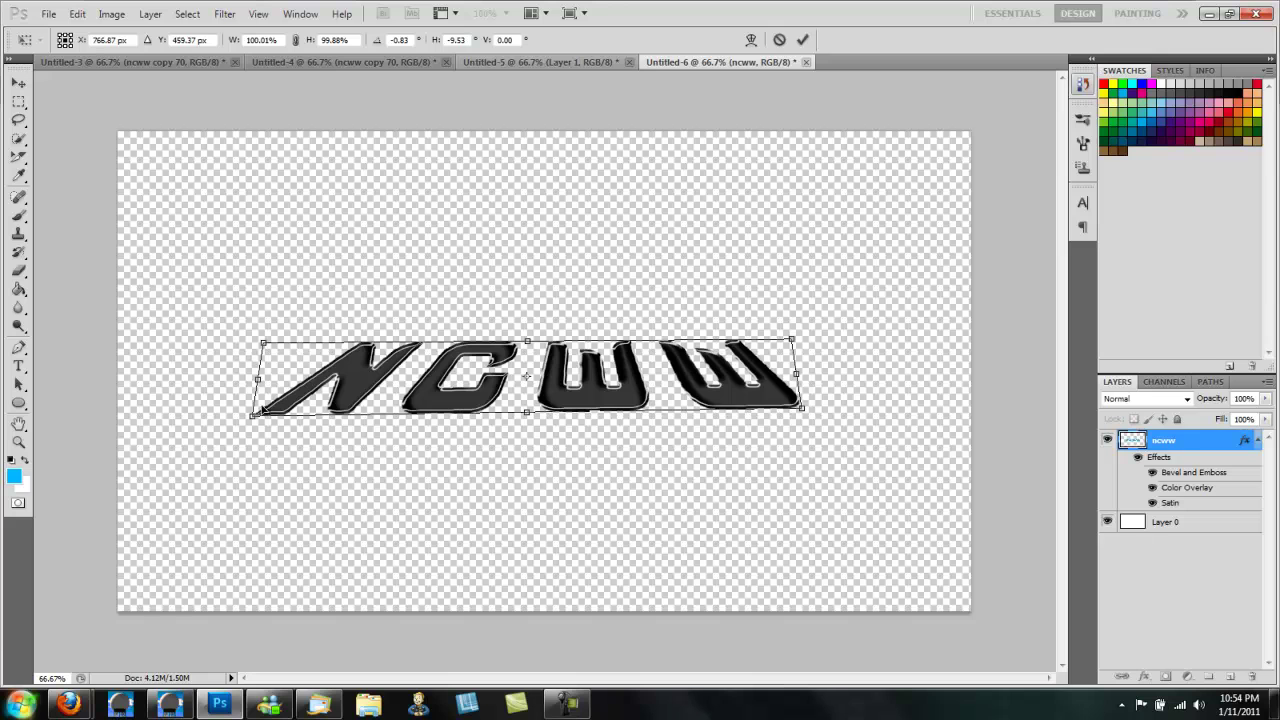
left_click_drag(252, 414, 248, 415)
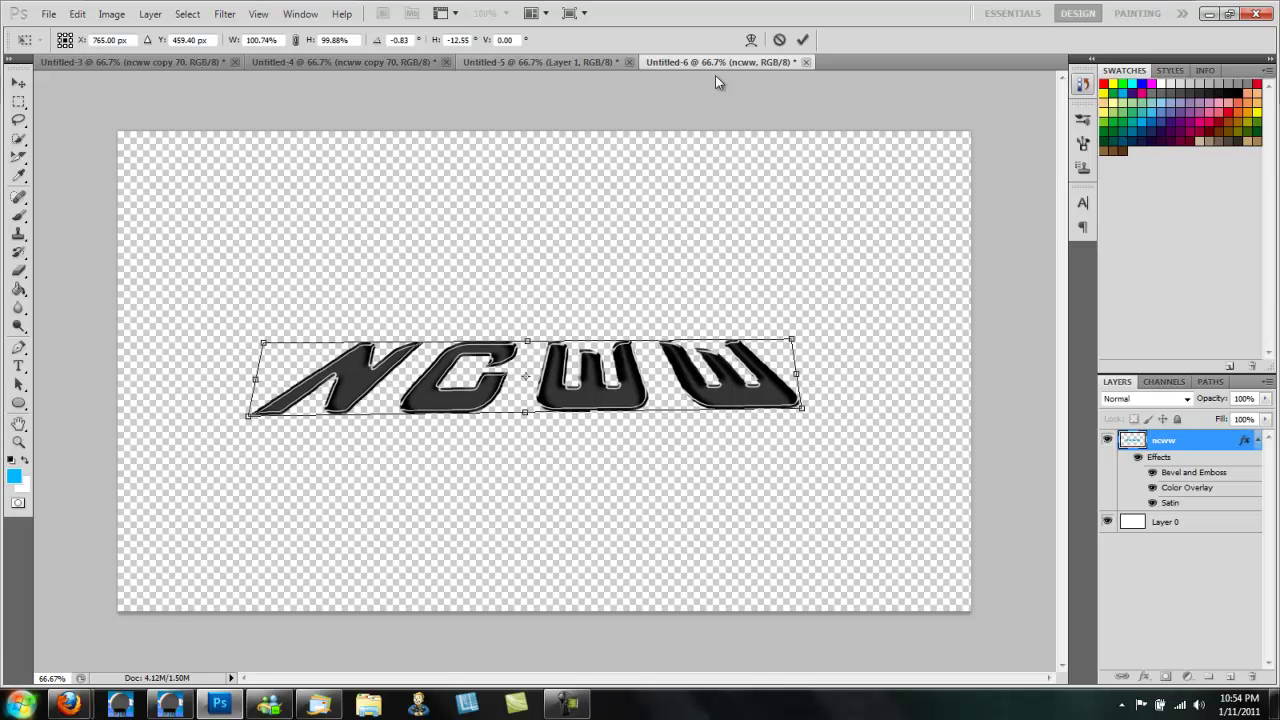
left_click(802, 39)
left_click_drag(567, 371, 568, 377)
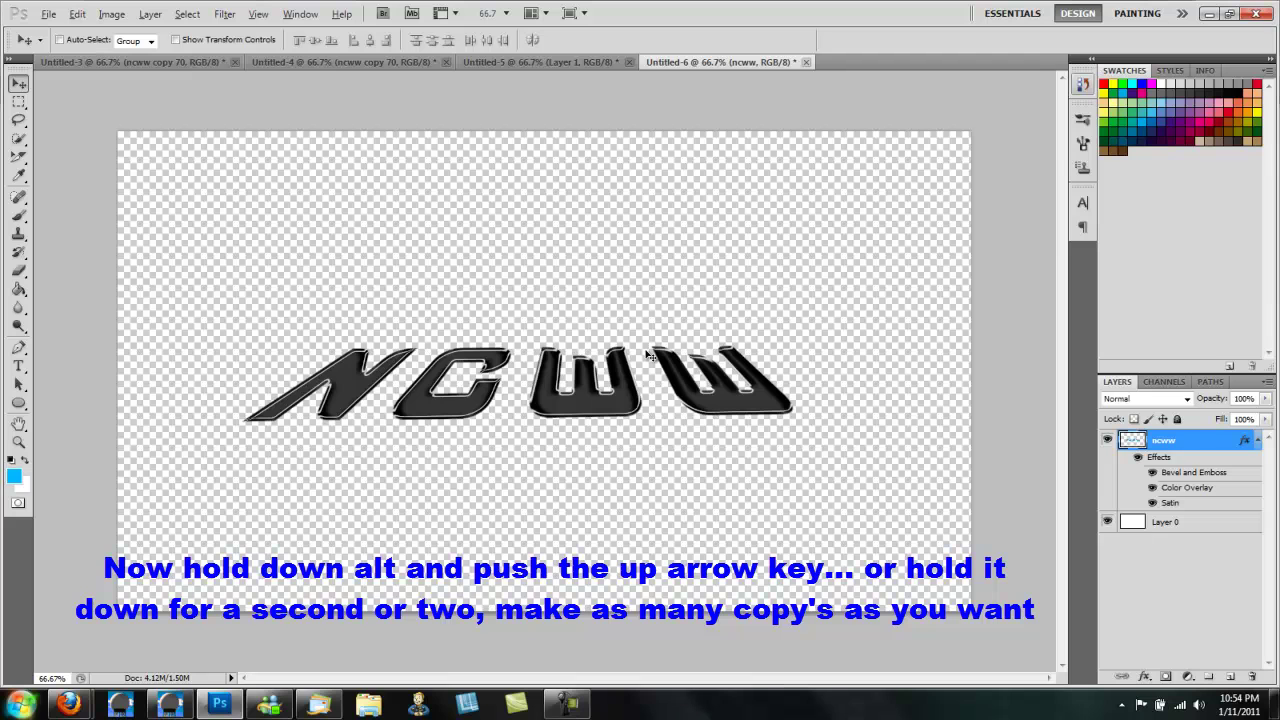
Step: Repeatedly duplicate the ncww layer one pixel up with Alt+Up, reaching ncww copy 75
key("alt+Up")
key("alt+Up")
key("alt+Up")
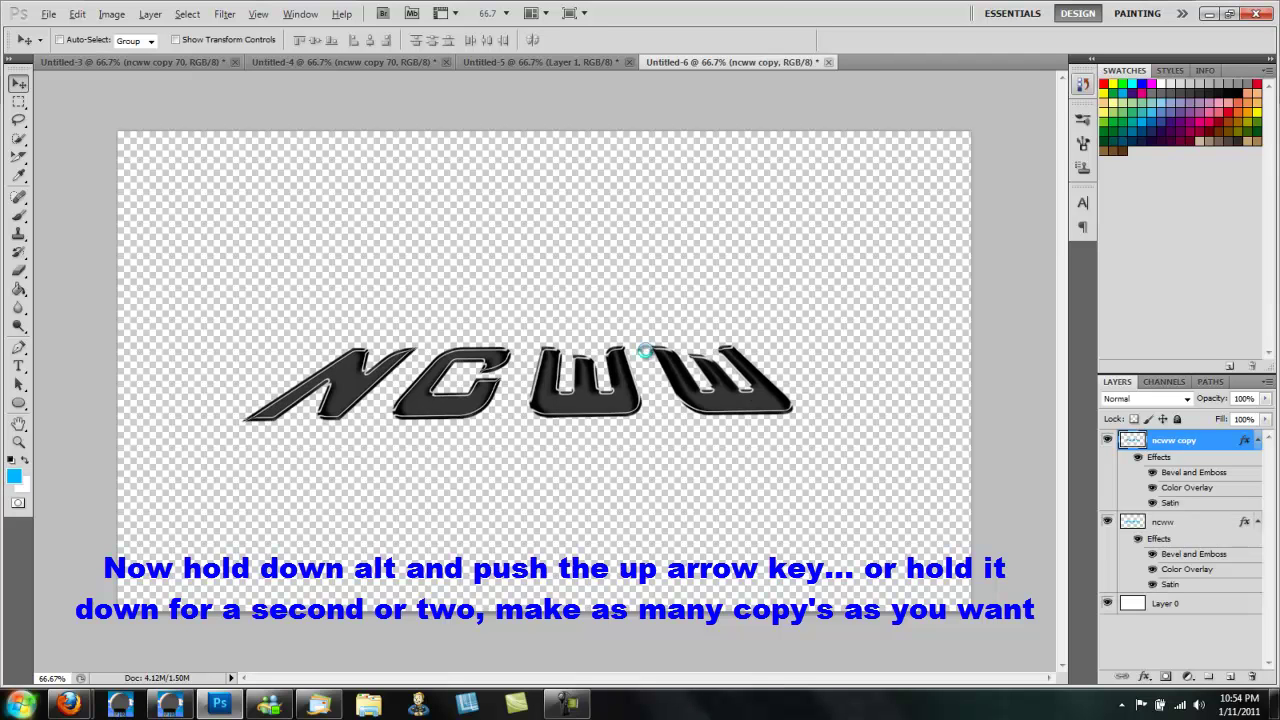
key("alt+Up")
key("alt+Up")
key("alt+Up")
key("alt+Up")
key("alt+Up")
key("alt+Up")
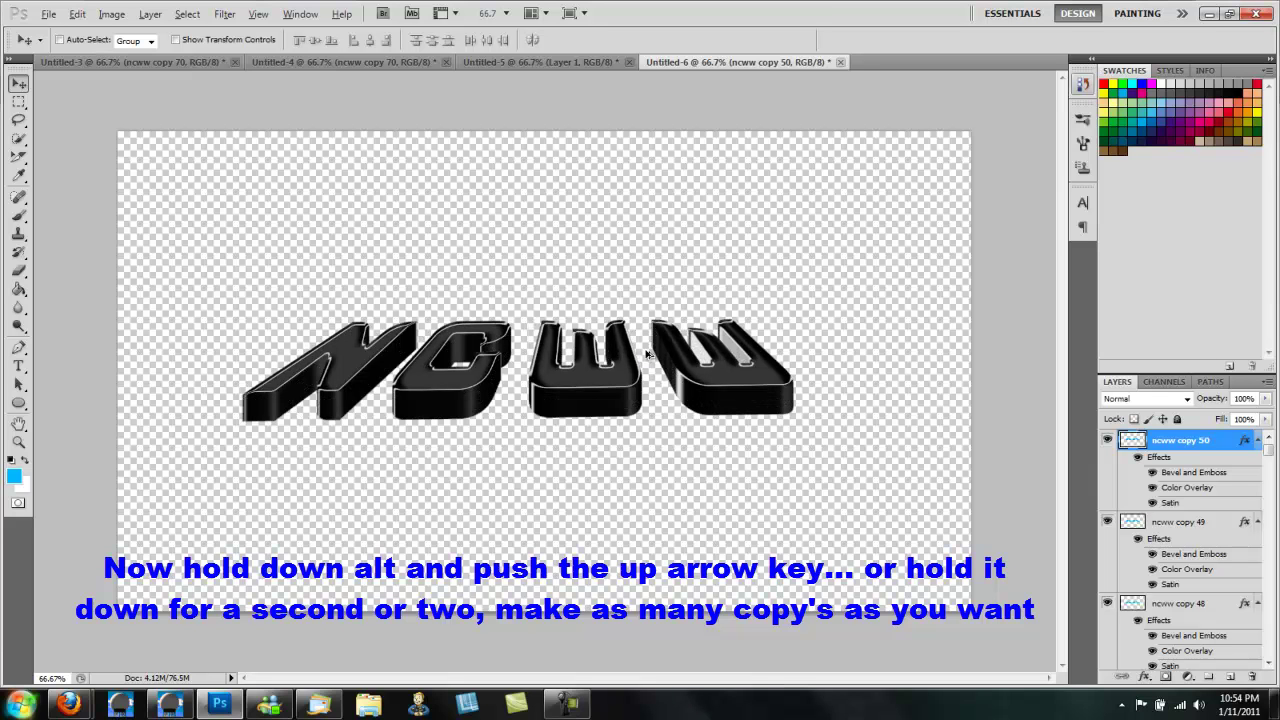
key("alt+Up")
key("alt+Up")
key("alt+Up")
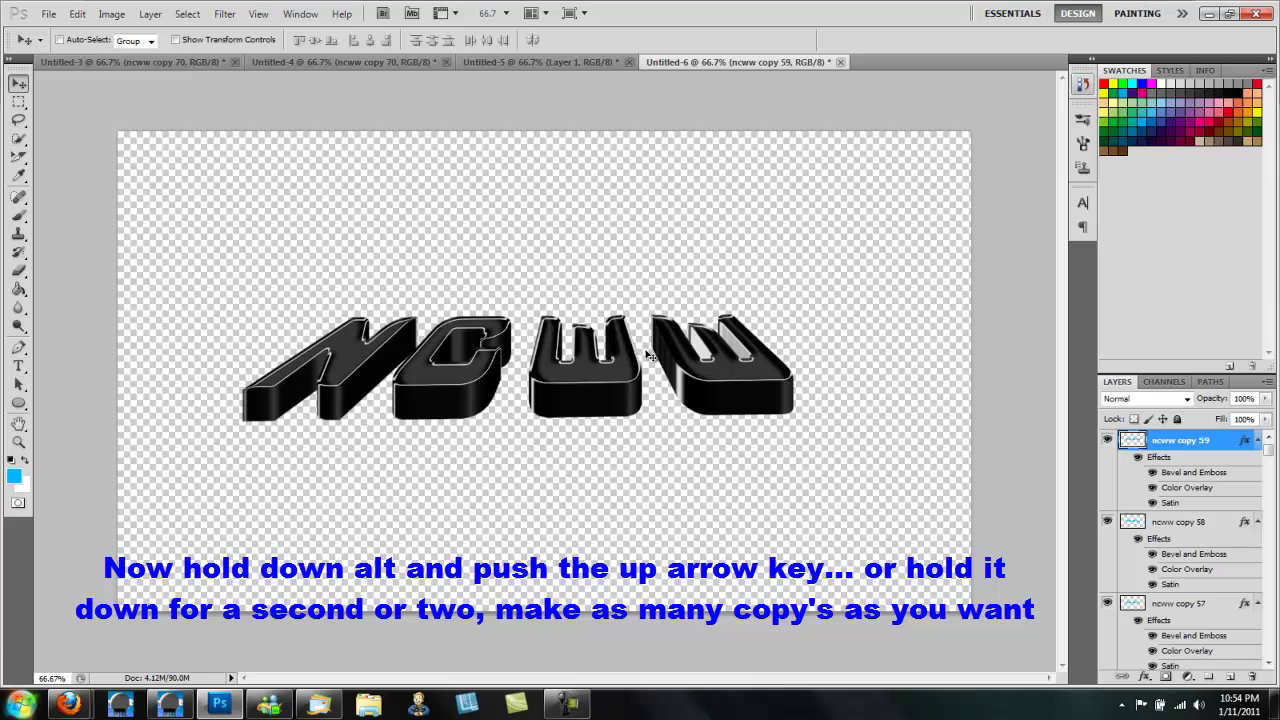
key("alt+Up")
key("alt+Up")
key("alt+Up")
key("alt+Up")
key("alt+Up")
key("alt+Up")
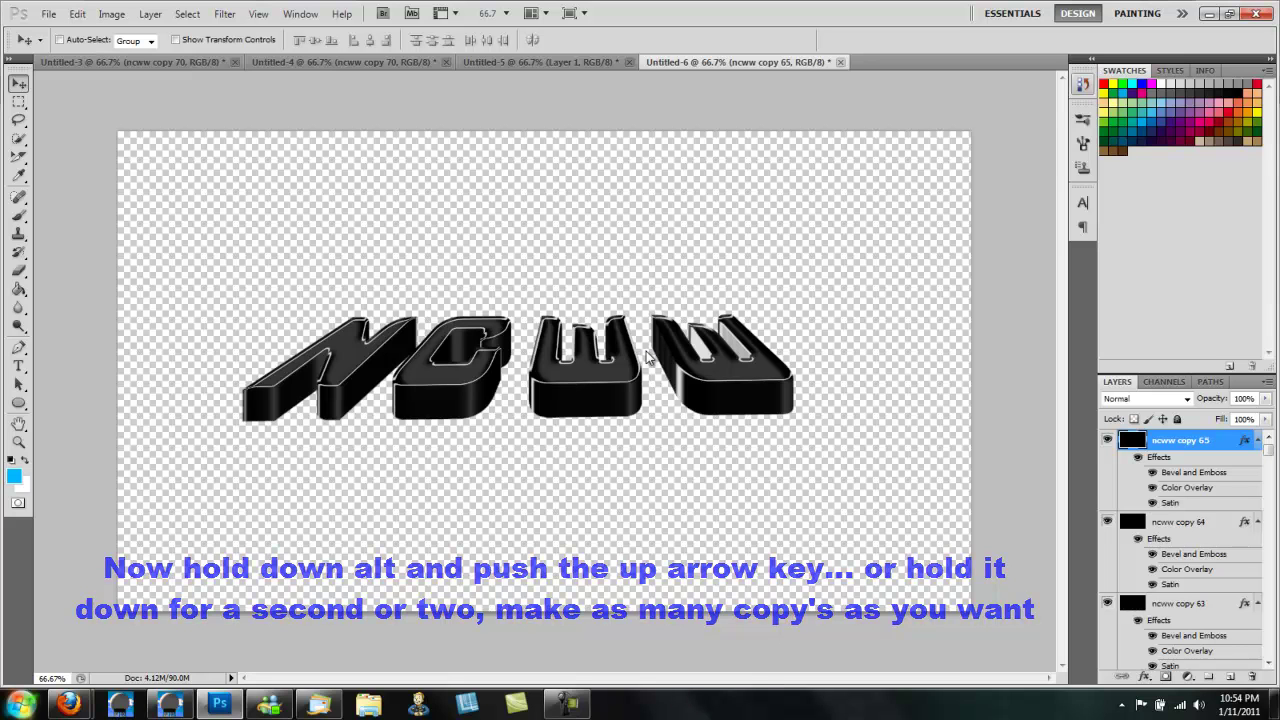
key("alt+Up")
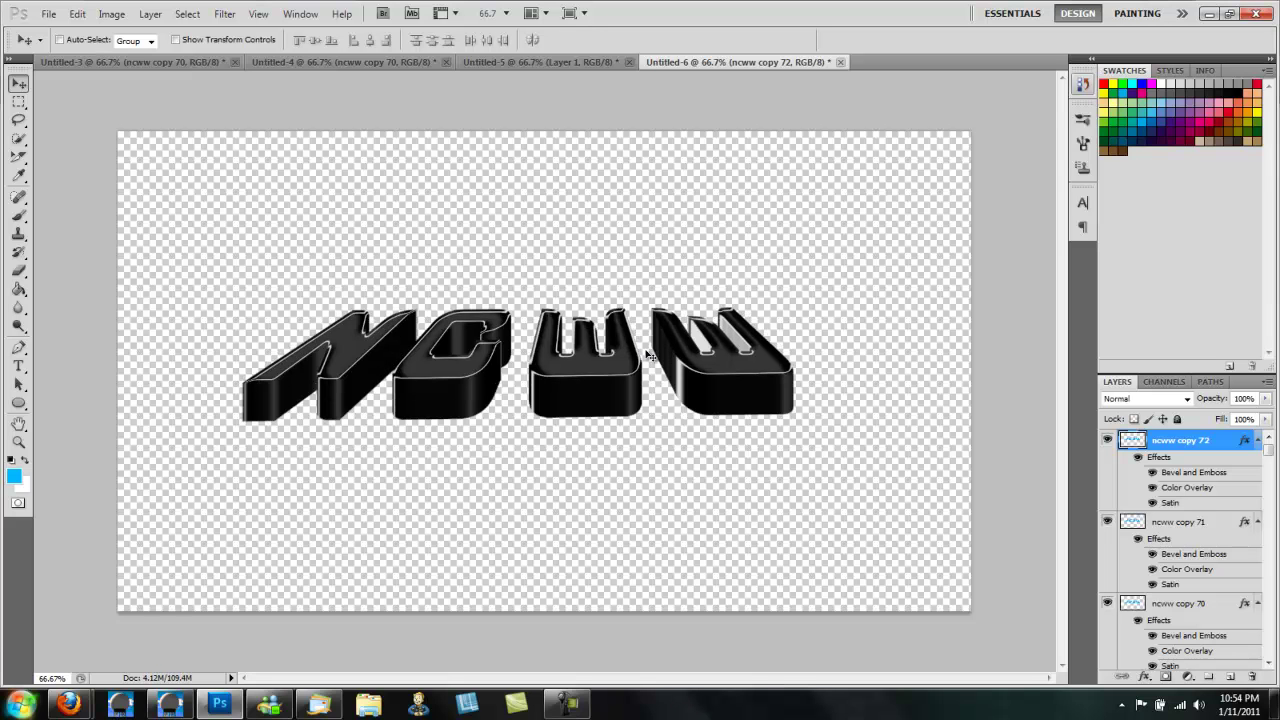
key("alt+Up")
key("alt+Up")
key("alt+Up")
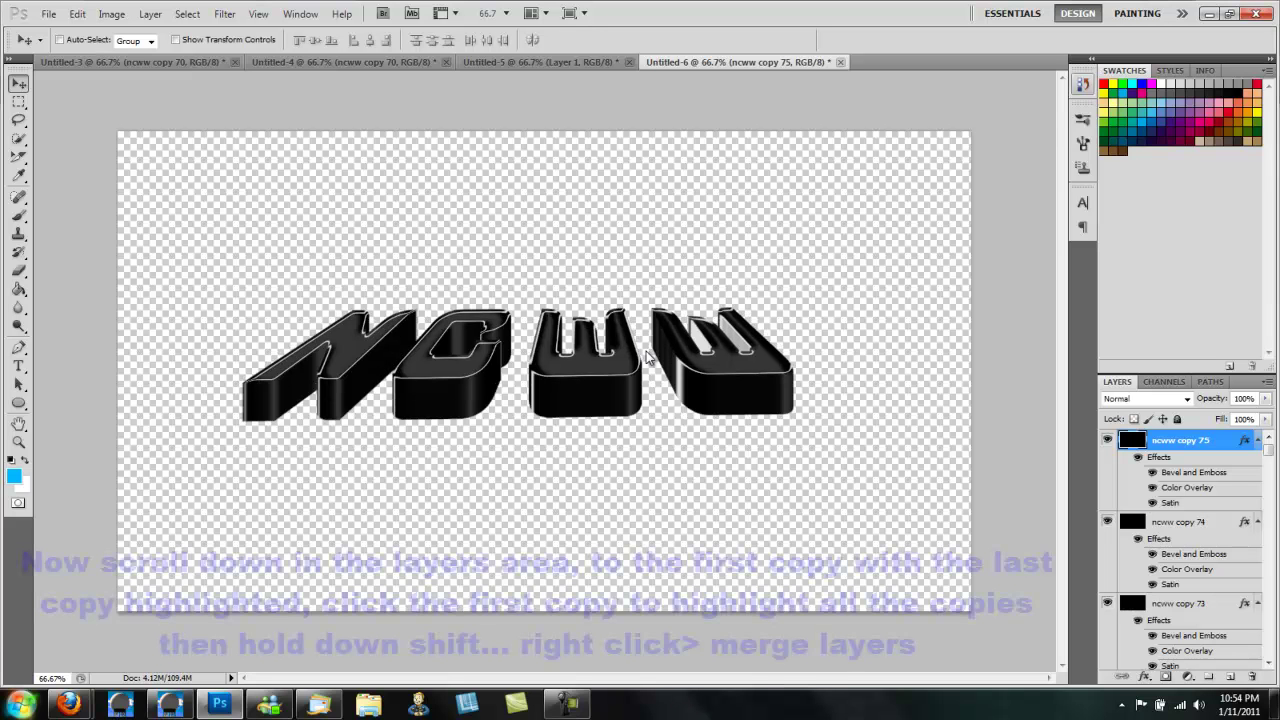
Step: Select all the ncww copy layers and merge them into ncww copy 75
left_click_drag(1268, 452, 1275, 654)
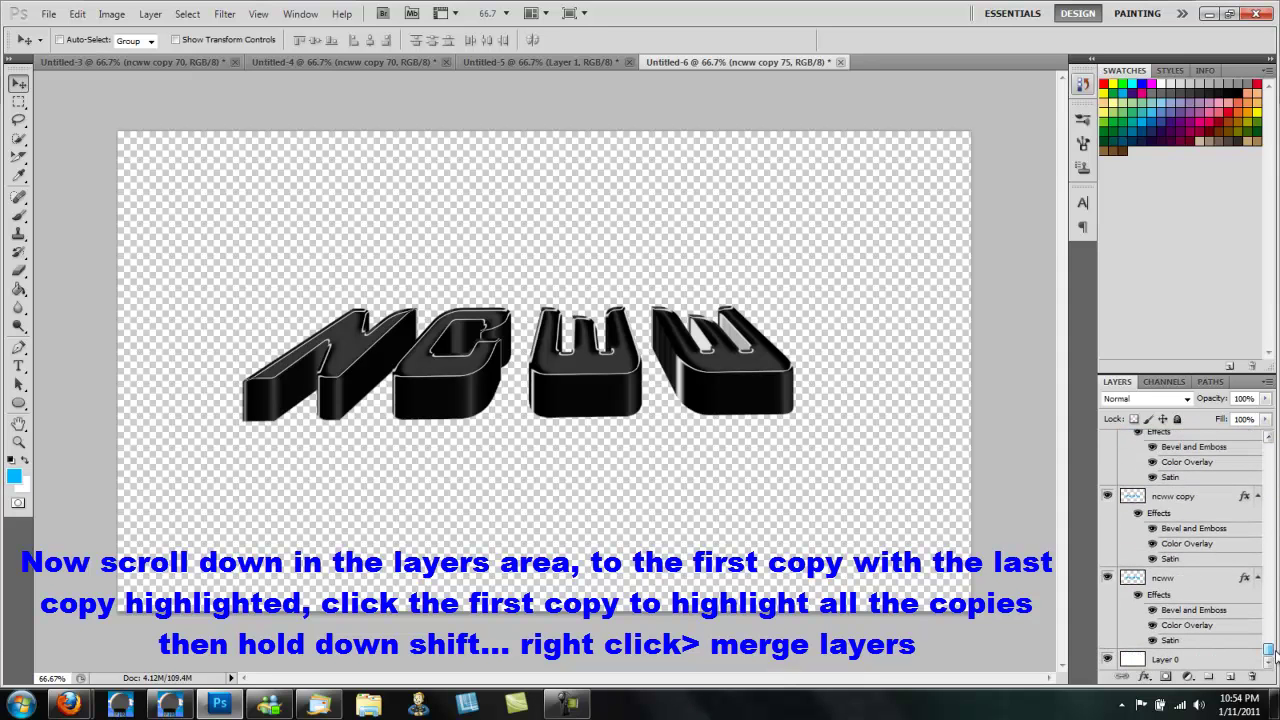
left_click(1207, 500, "shift")
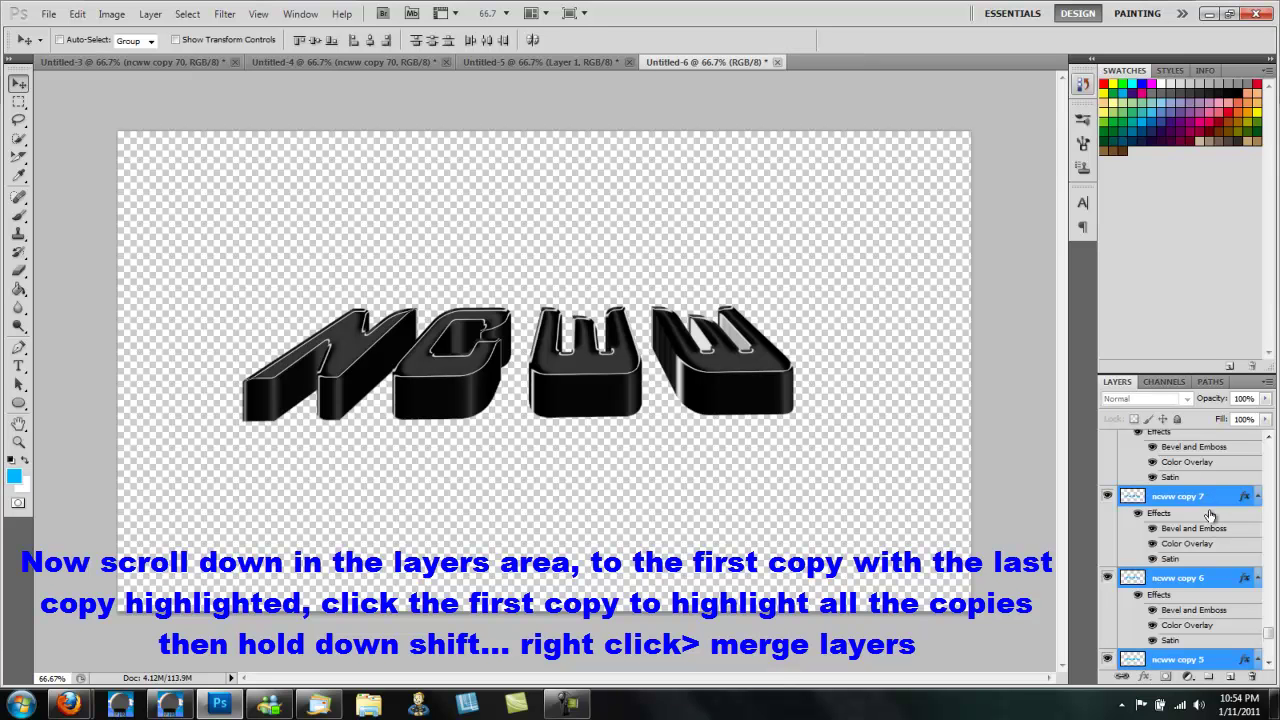
right_click(1210, 514)
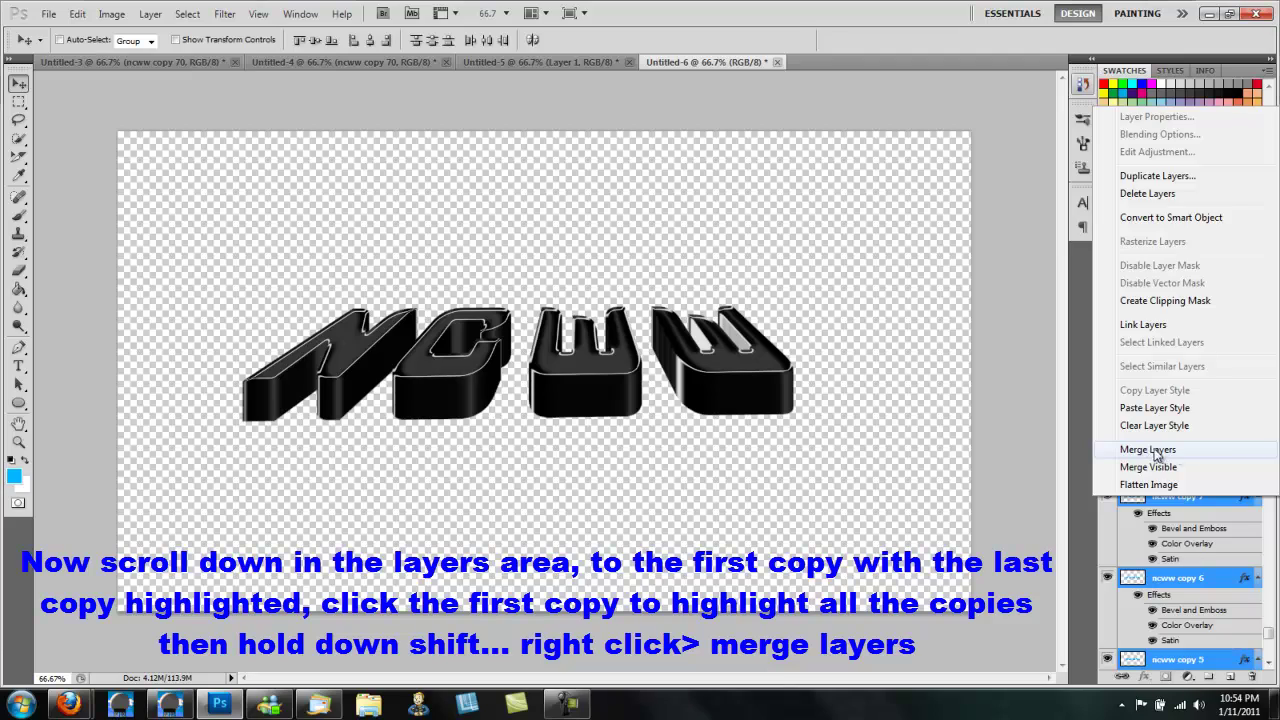
left_click(1213, 452)
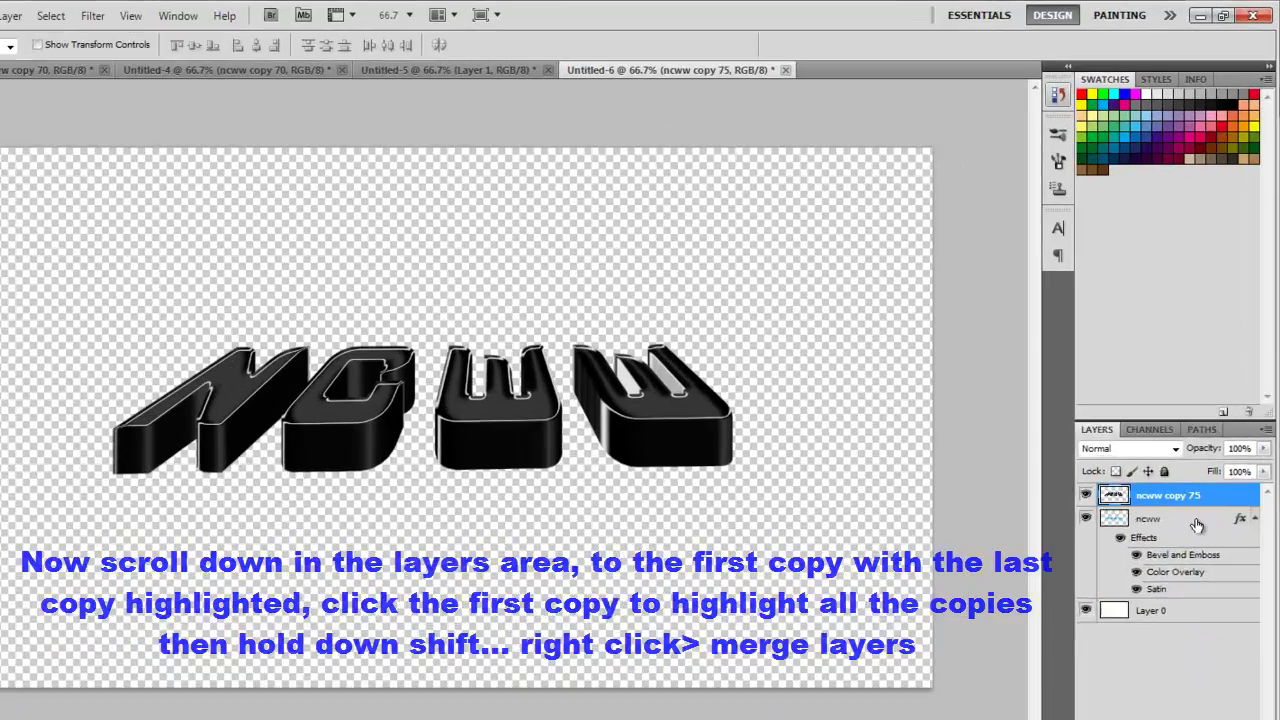
Step: Enable Outer Glow on the ncww layer using light blue colour 00baff
double_click(1145, 461)
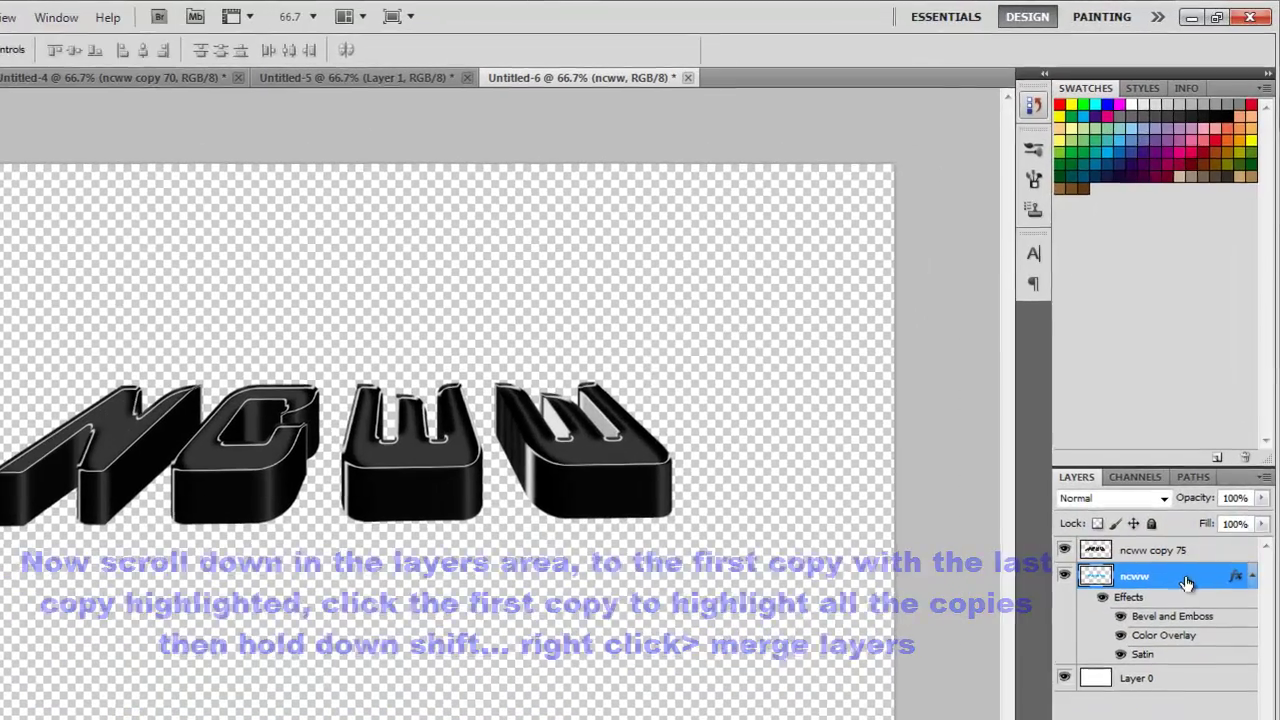
left_click(735, 233)
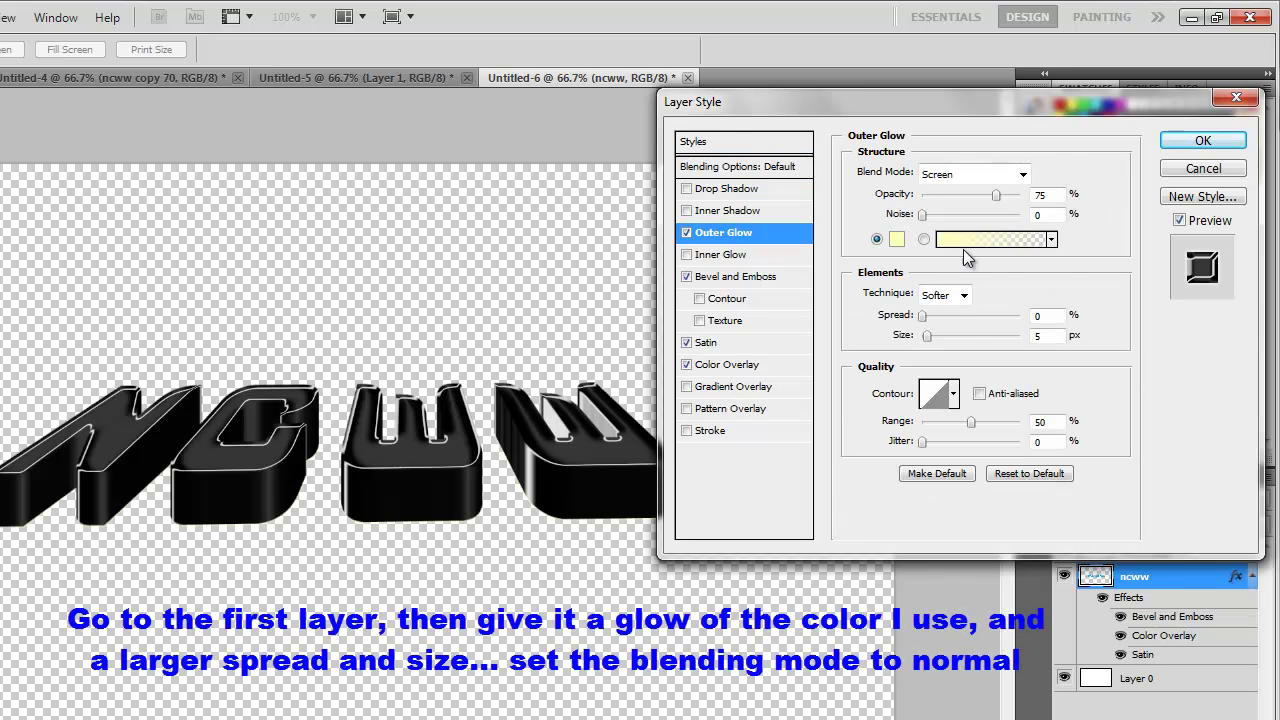
left_click(897, 245)
left_click(829, 263)
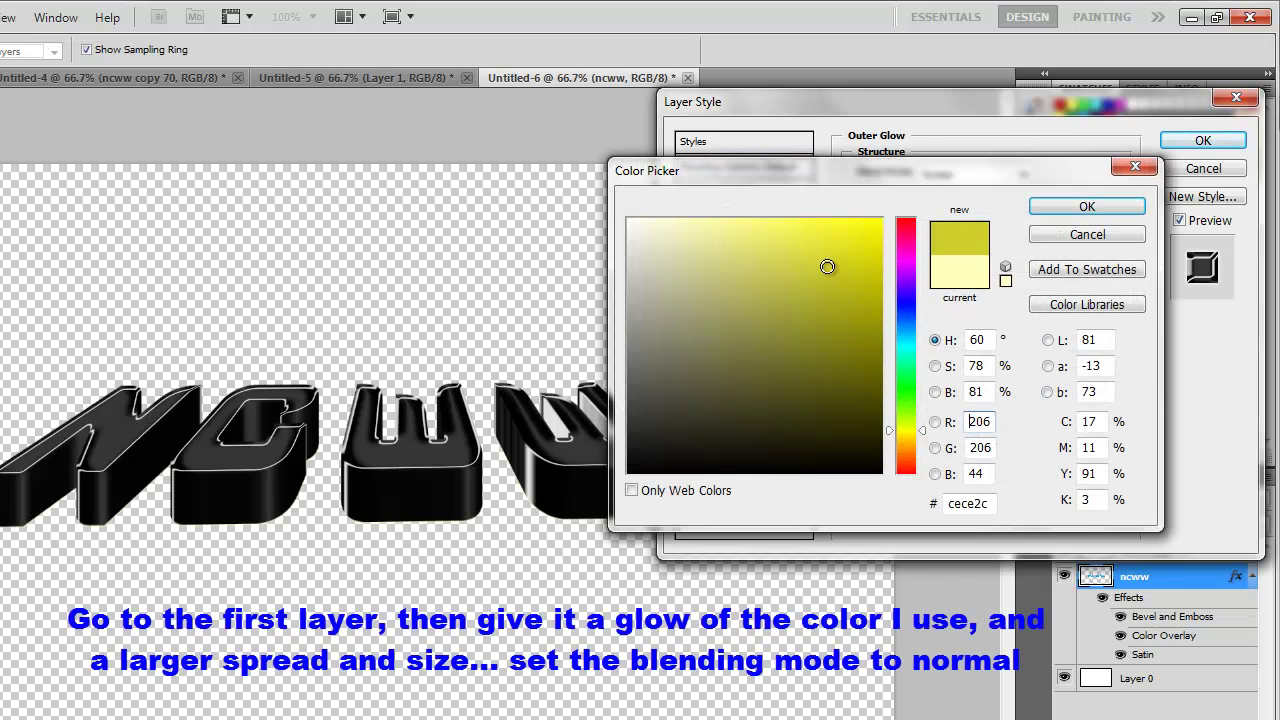
left_click(907, 338)
left_click(907, 336)
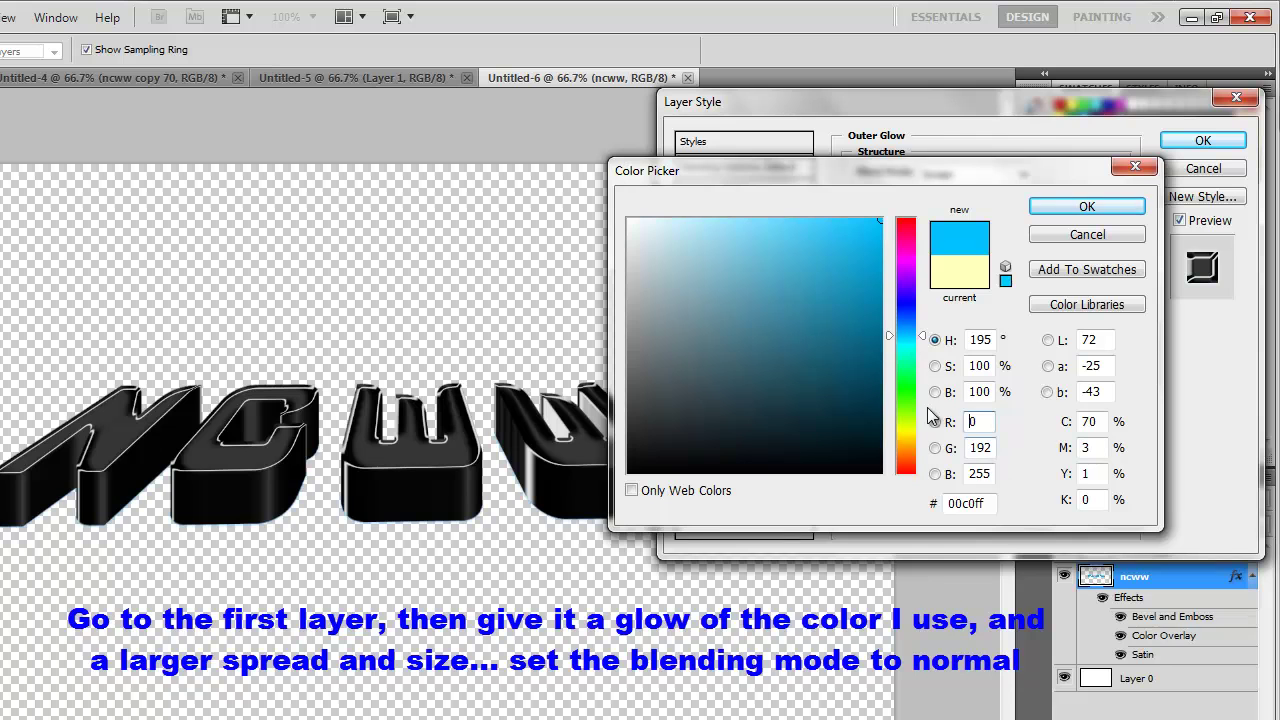
left_click(907, 341)
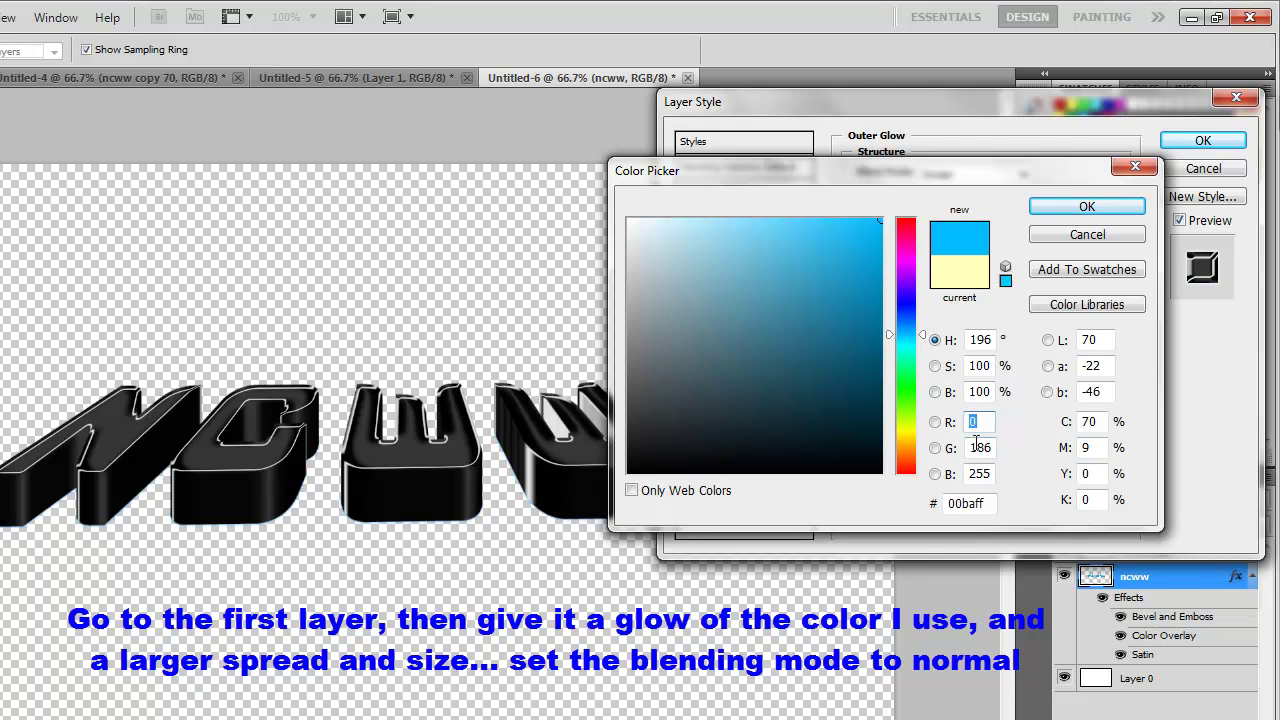
left_click(1080, 206)
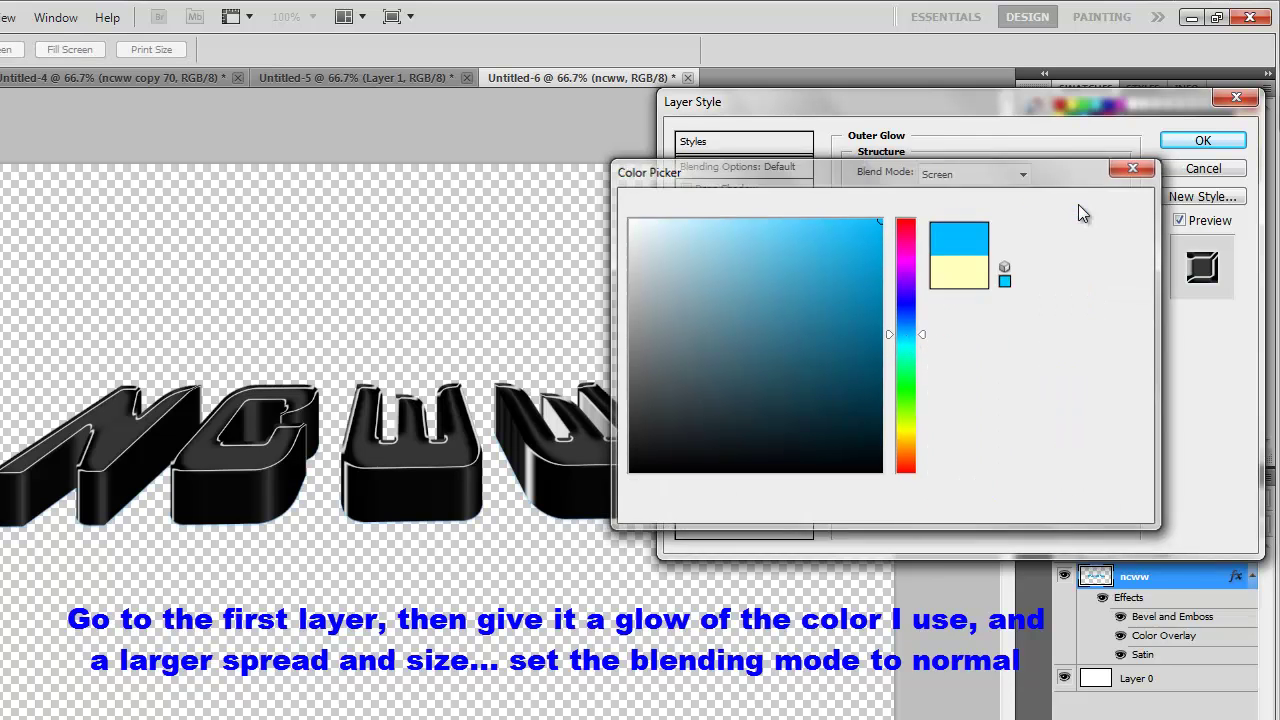
Step: Set the glow to Normal blend mode, 18% spread and 46 px size, and apply it
left_click_drag(922, 316, 948, 339)
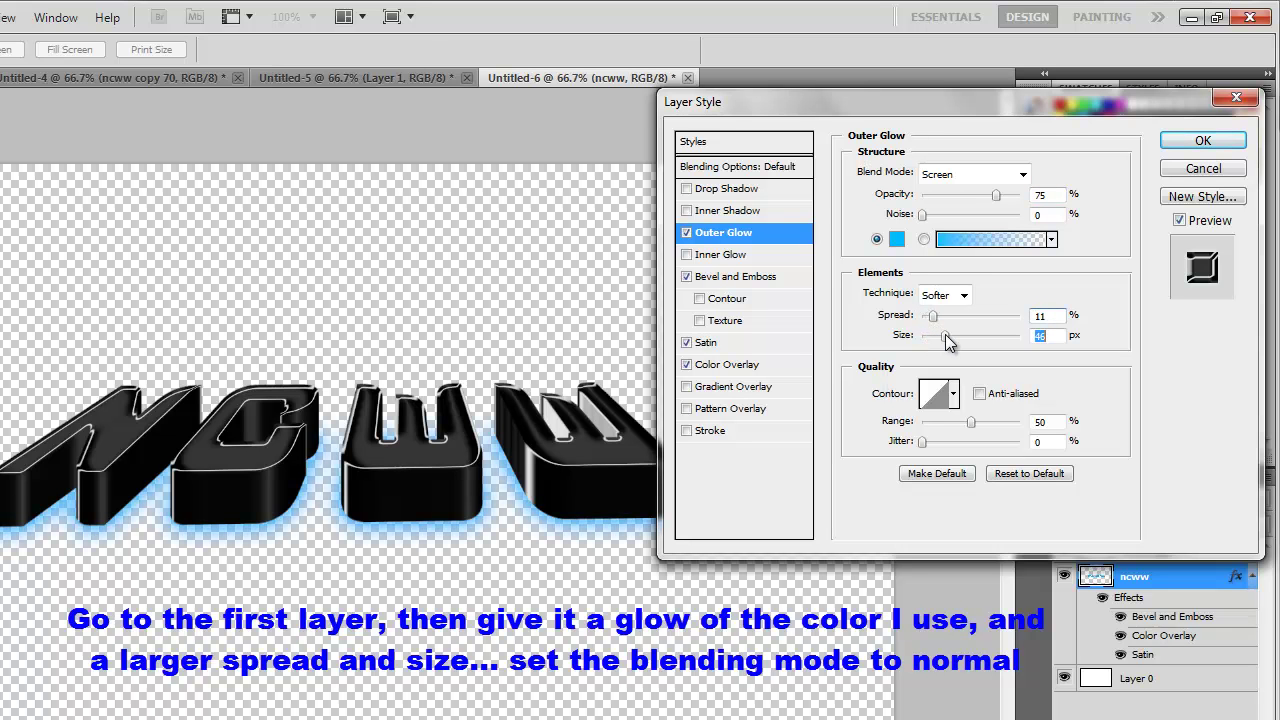
left_click(968, 175)
left_click(950, 173)
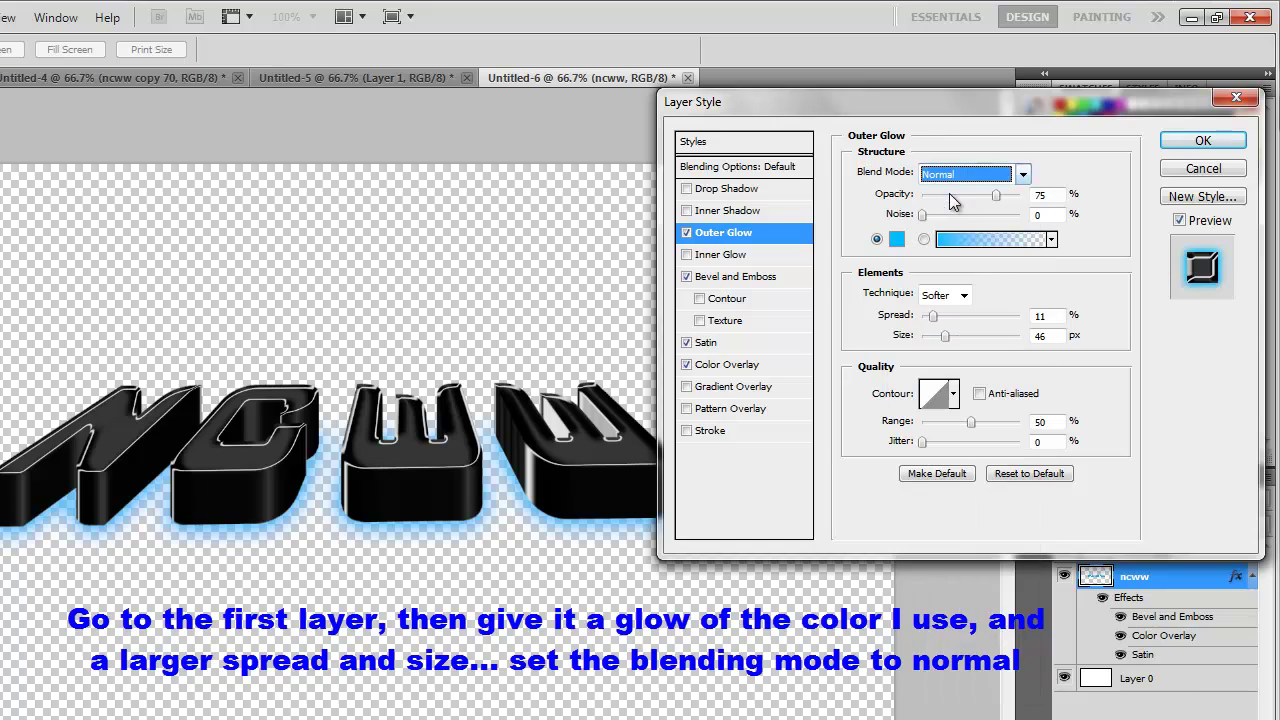
left_click_drag(935, 316, 942, 316)
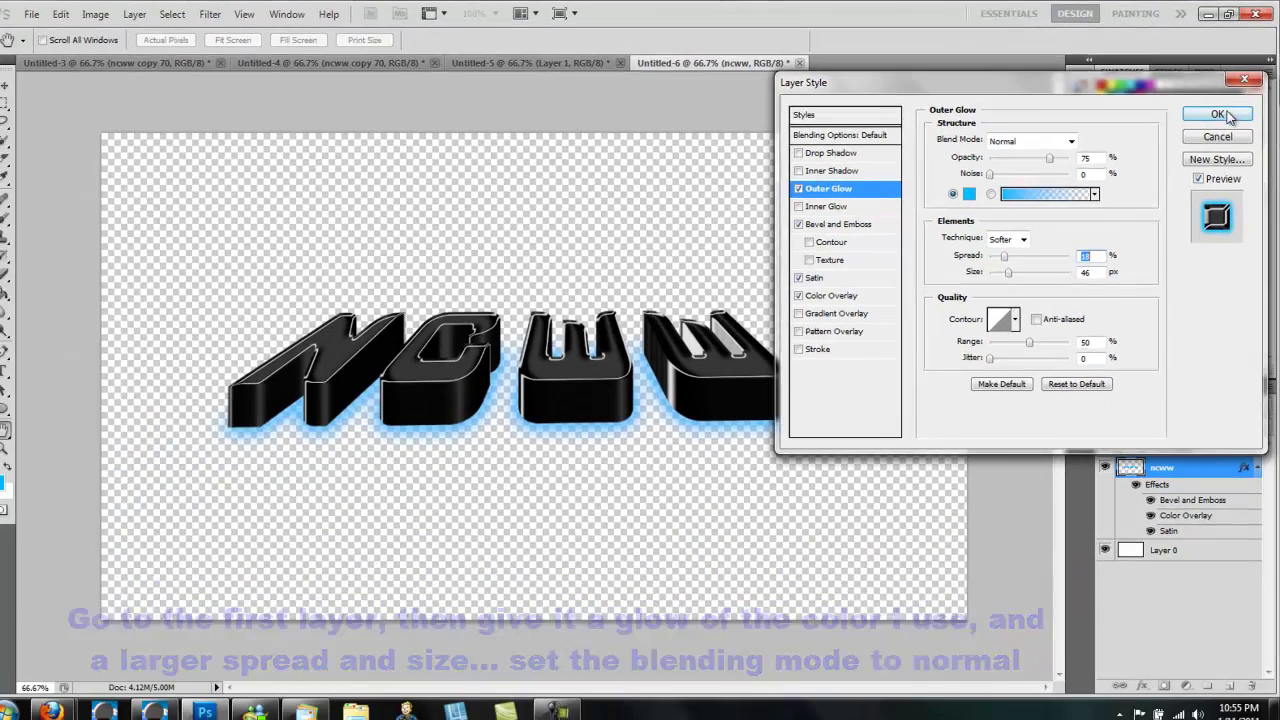
left_click(1221, 115)
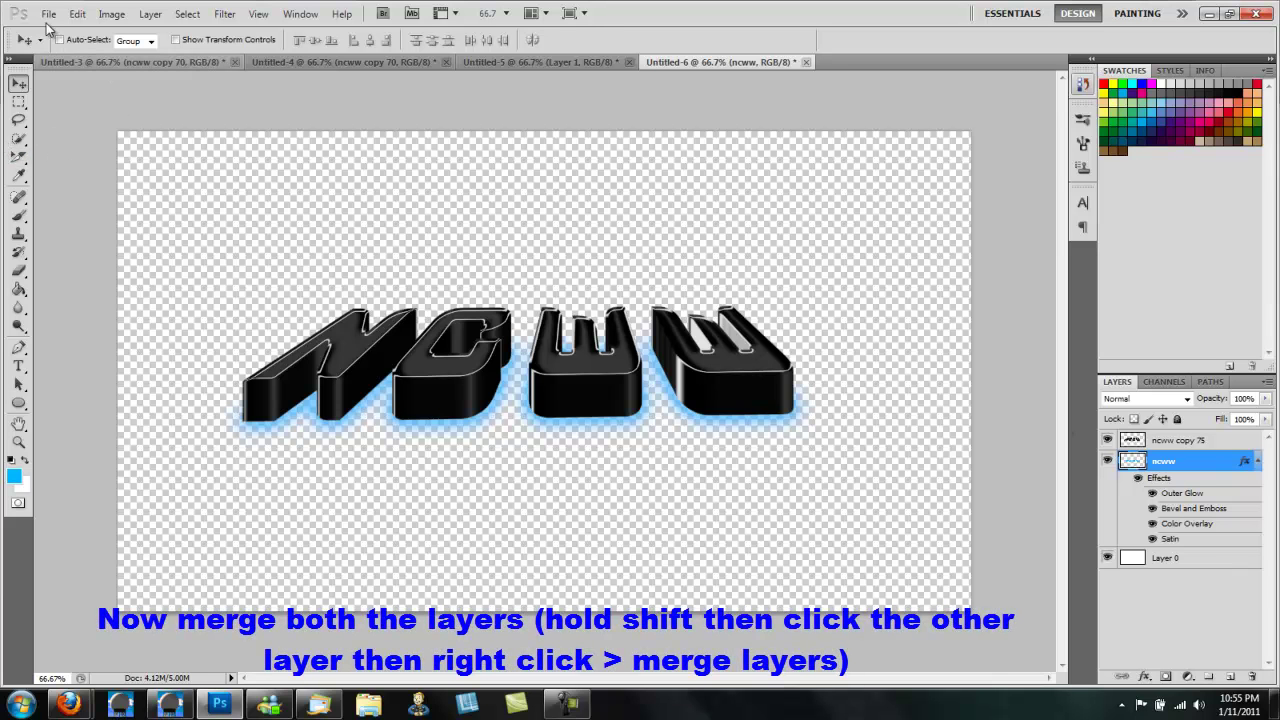
Step: Merge the two ncww text layers into a single layer
left_click(1210, 442, "shift")
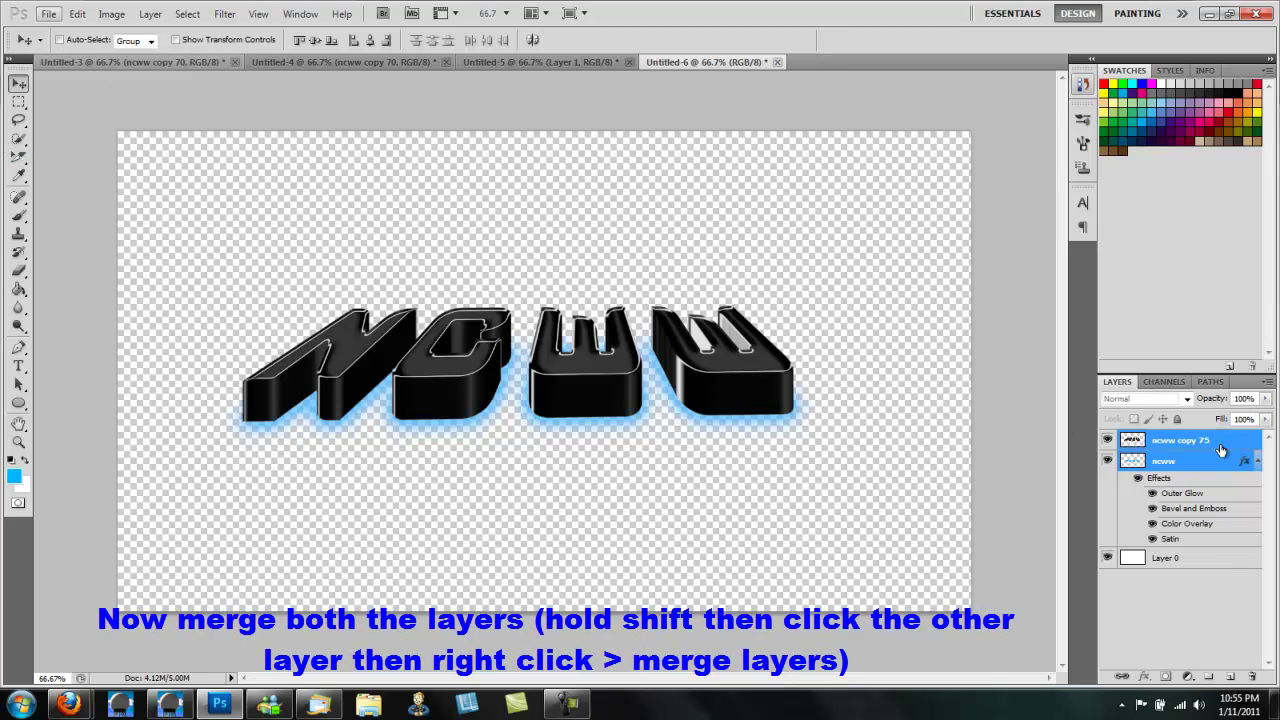
right_click(1202, 459)
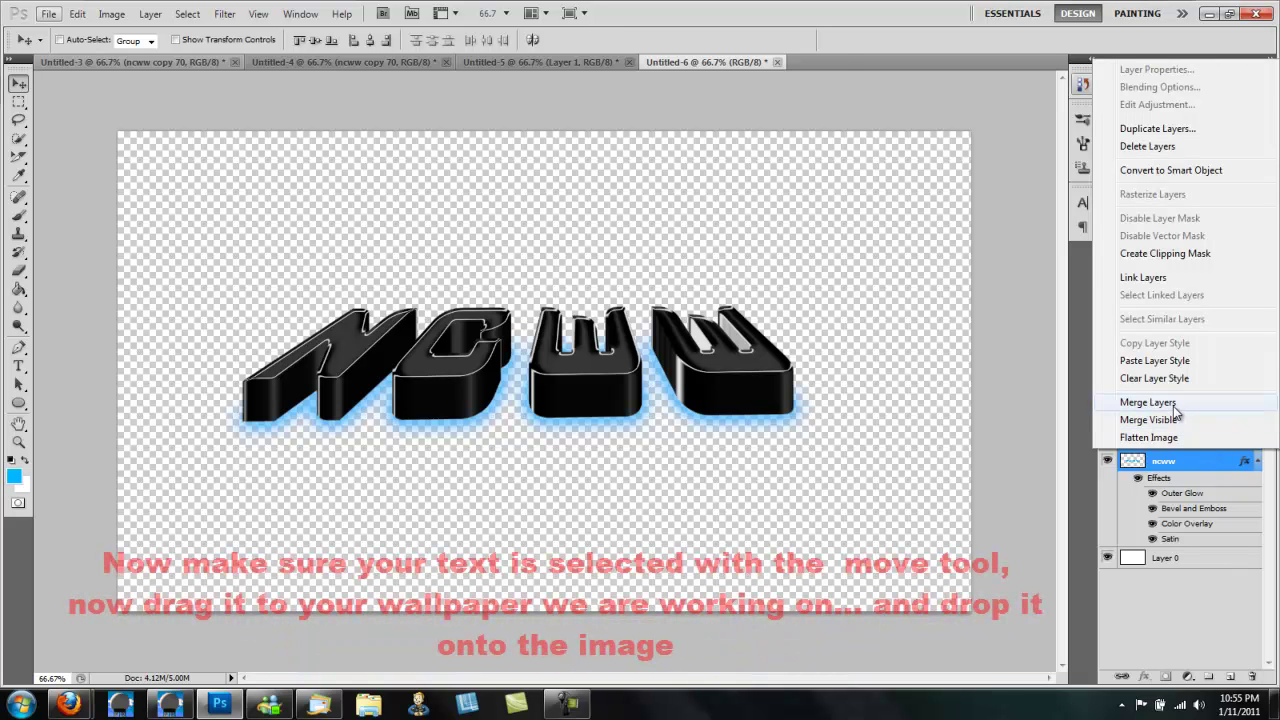
left_click(1148, 402)
Step: Drag the merged glowing text onto the Untitled-5 starry wallpaper and position it
mouse_move(500, 320)
left_mouse_down()
mouse_move(597, 323)
mouse_move(499, 63)
mouse_move(490, 240)
left_mouse_up()
left_click_drag(490, 340, 510, 350)
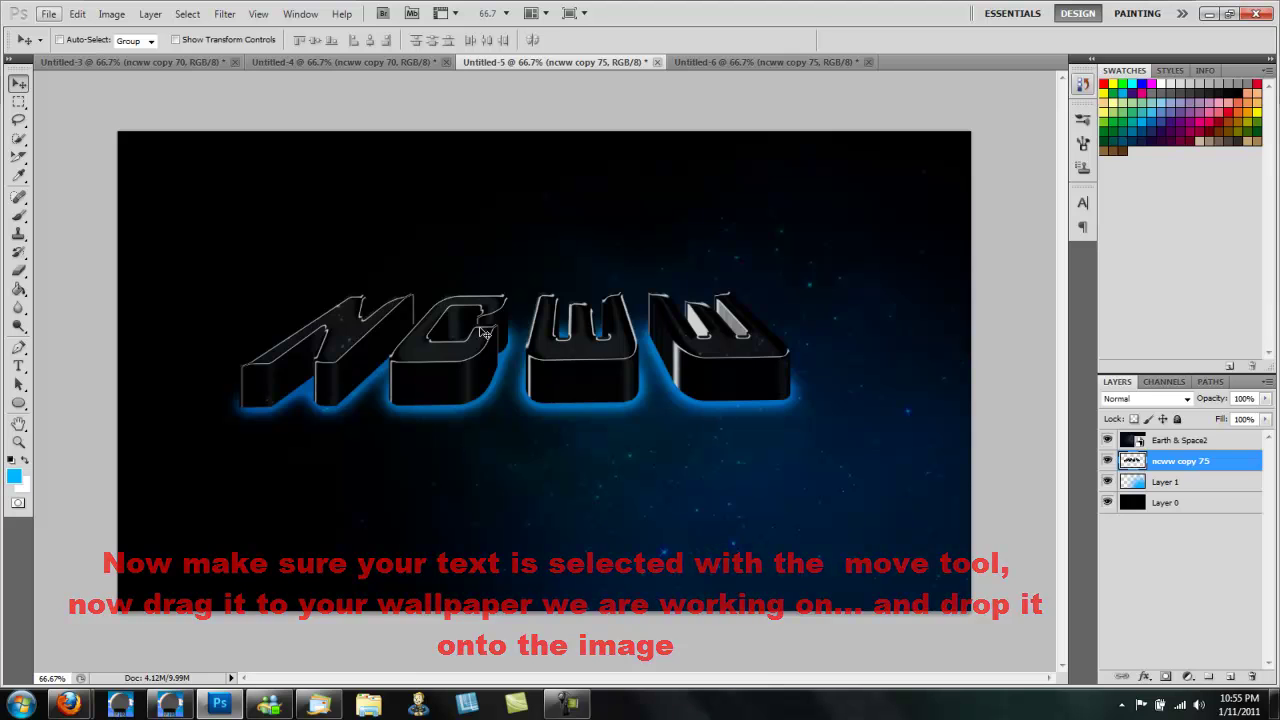
left_click_drag(478, 327, 495, 355)
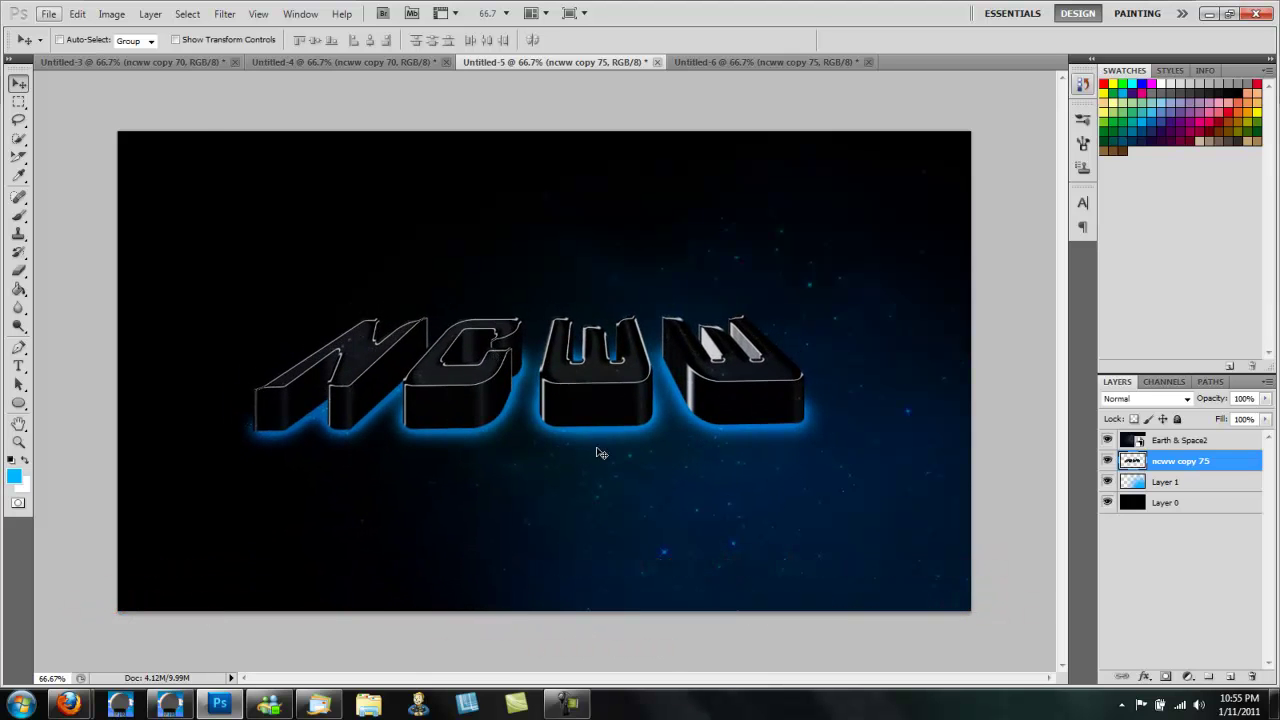
Step: Add a second Outer Glow at about 36% opacity with pale cyan colour befbff
double_click(1229, 463)
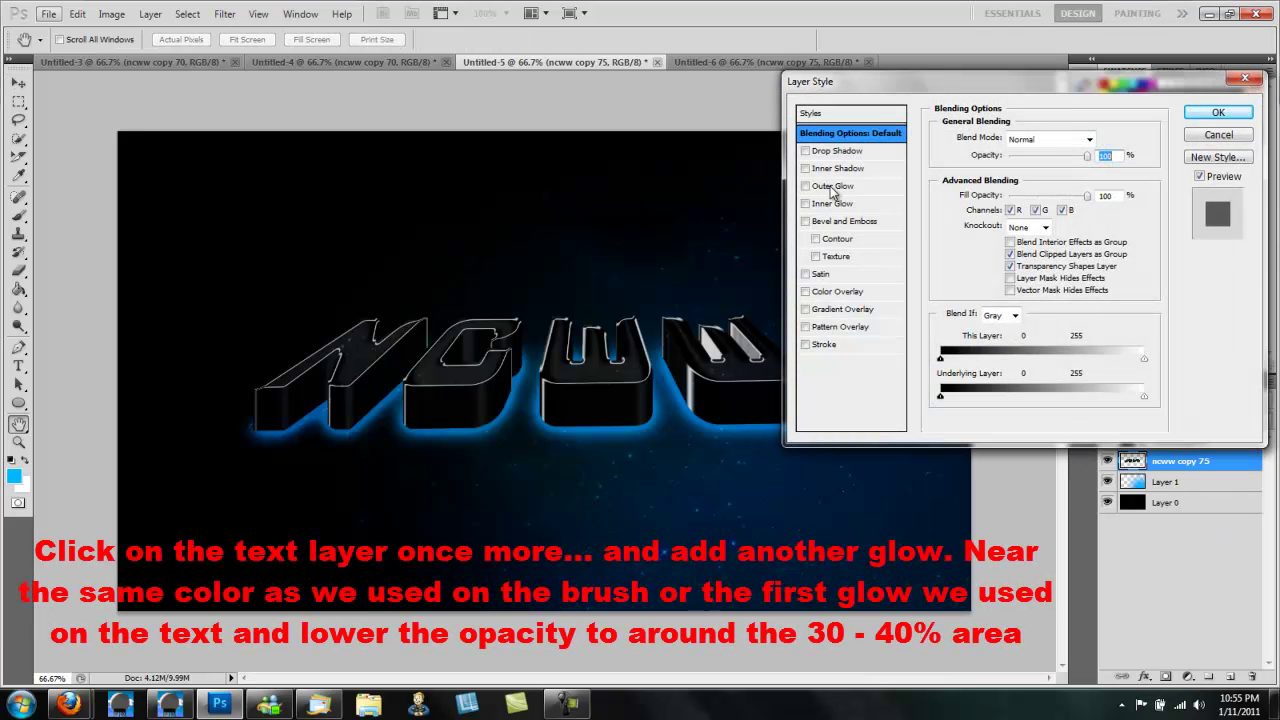
left_click(833, 186)
mouse_move(1014, 157)
left_mouse_down()
mouse_move(1036, 157)
mouse_move(1021, 158)
left_mouse_up()
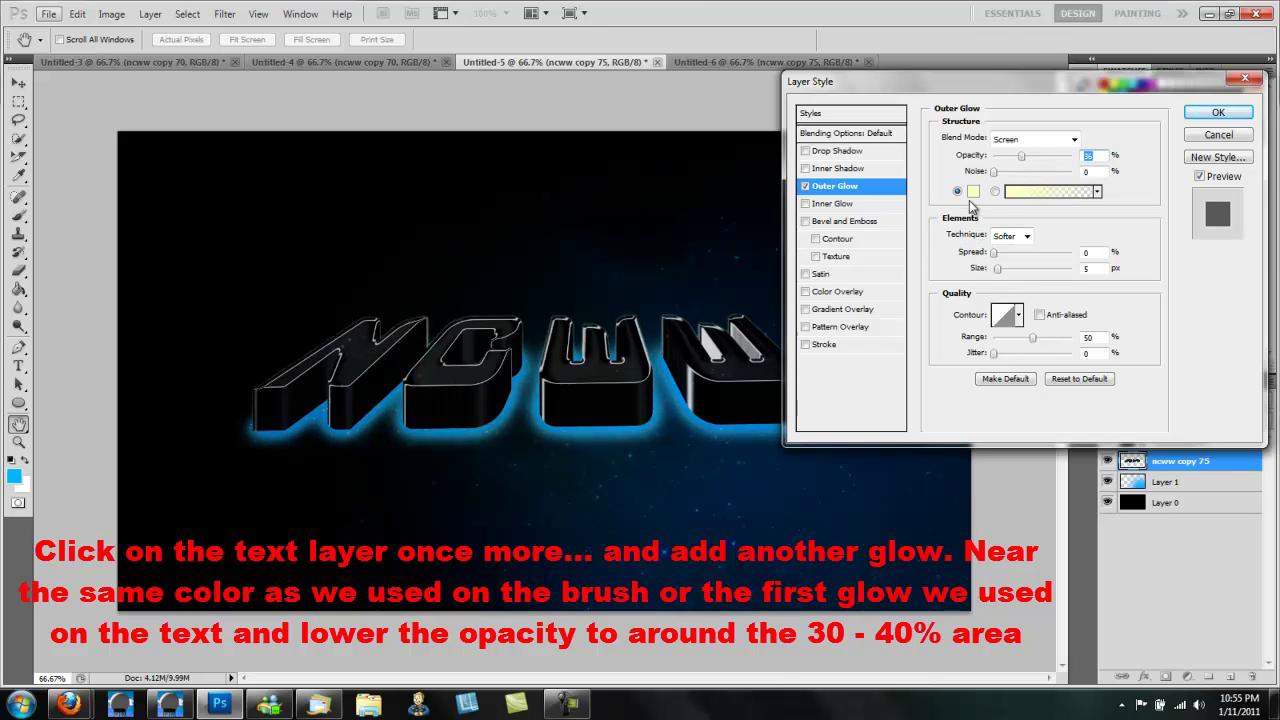
left_click(973, 191)
left_click(905, 343)
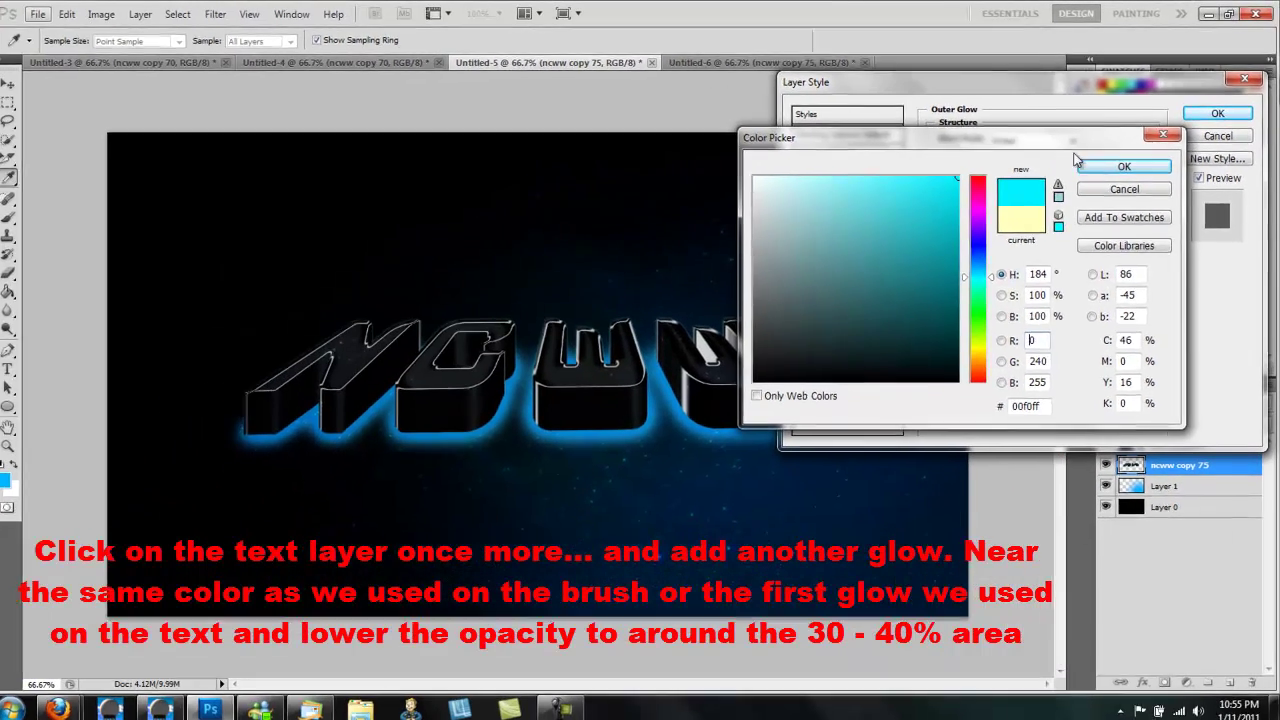
left_click(1087, 206)
Step: Increase the cyan glow's spread and size, apply it, and reposition the text
left_click_drag(995, 253, 1004, 258)
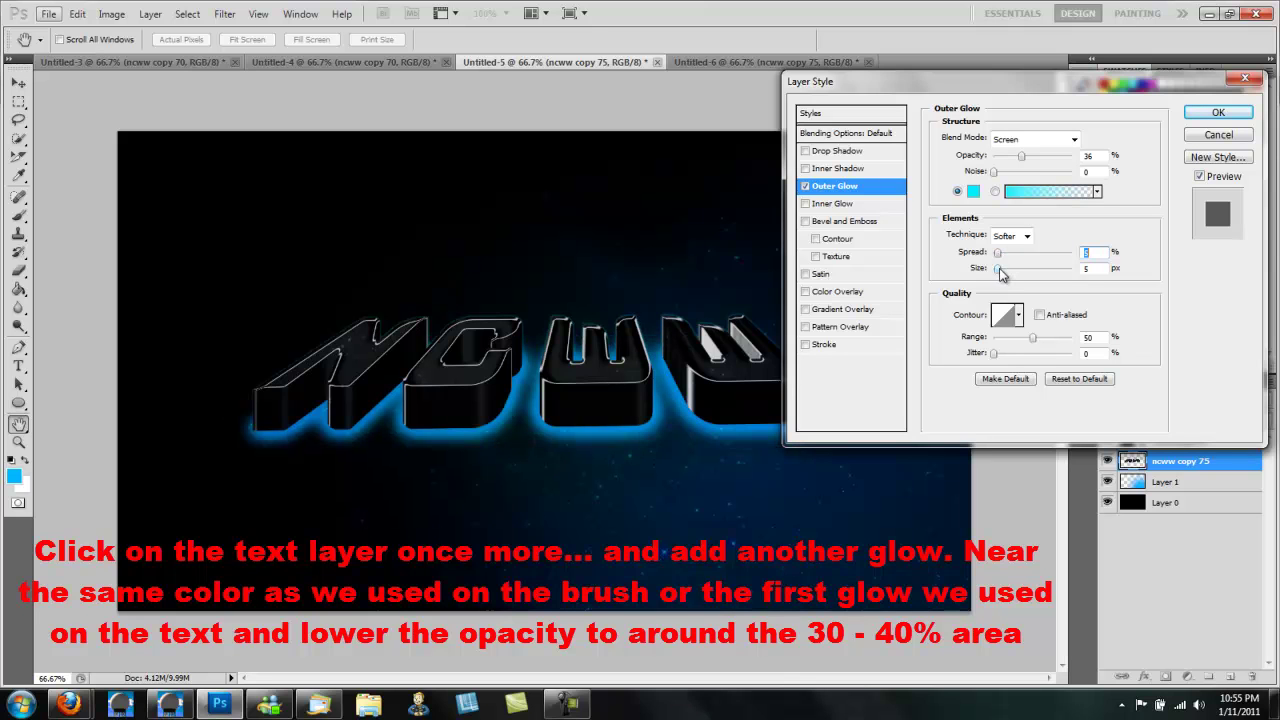
left_click_drag(1001, 270, 1002, 274)
left_click(1218, 112)
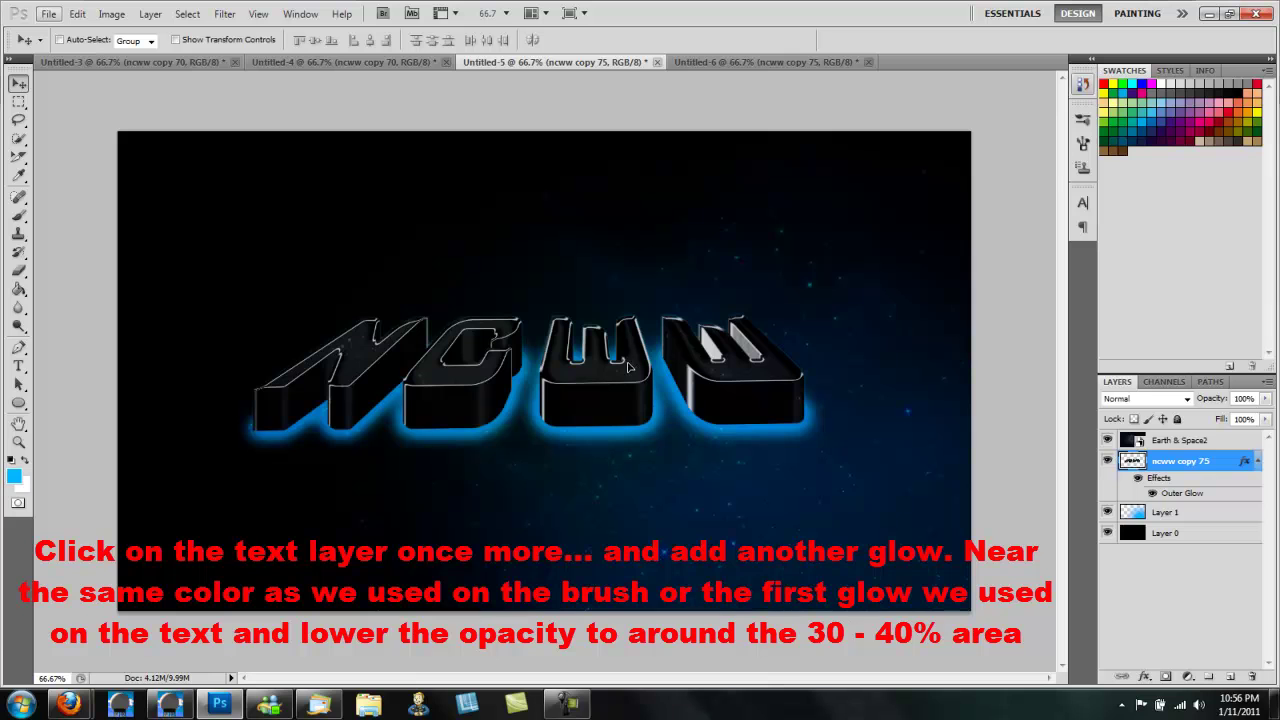
left_click_drag(632, 367, 692, 362)
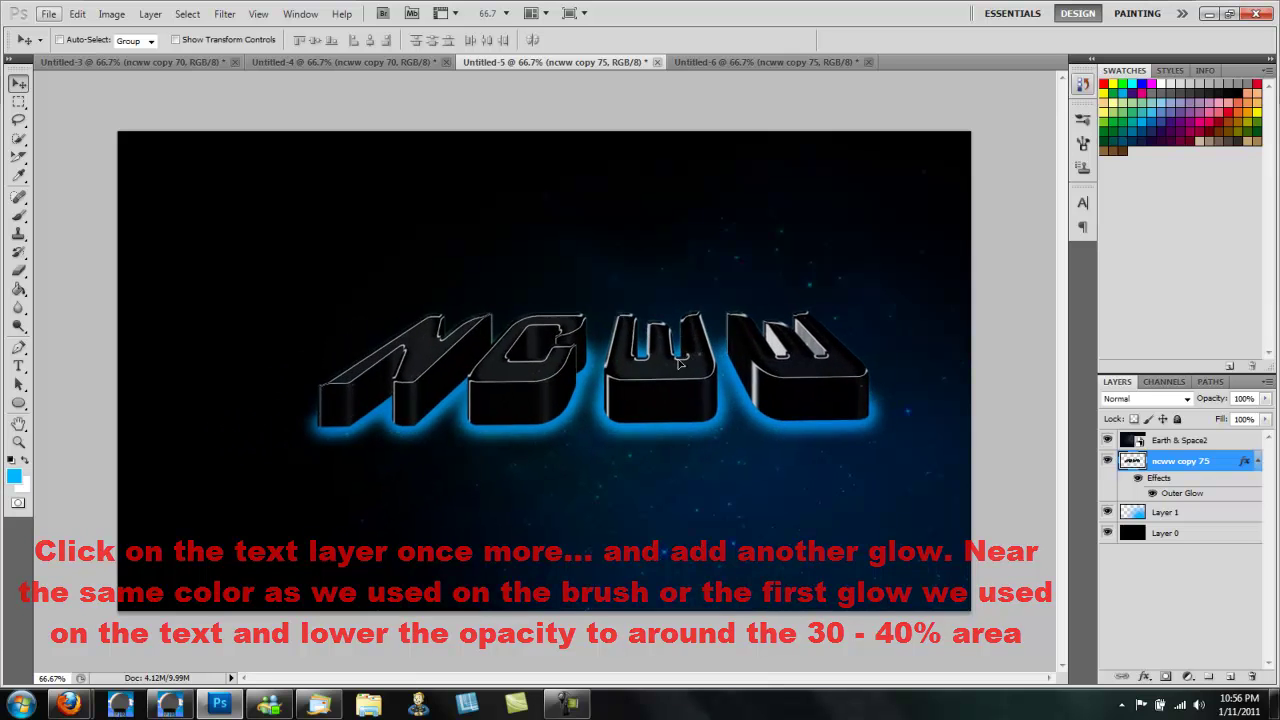
Step: Shift the text slightly lower-left and move the Untitled-4 tab to the end of the tab bar
left_click_drag(692, 362, 634, 370)
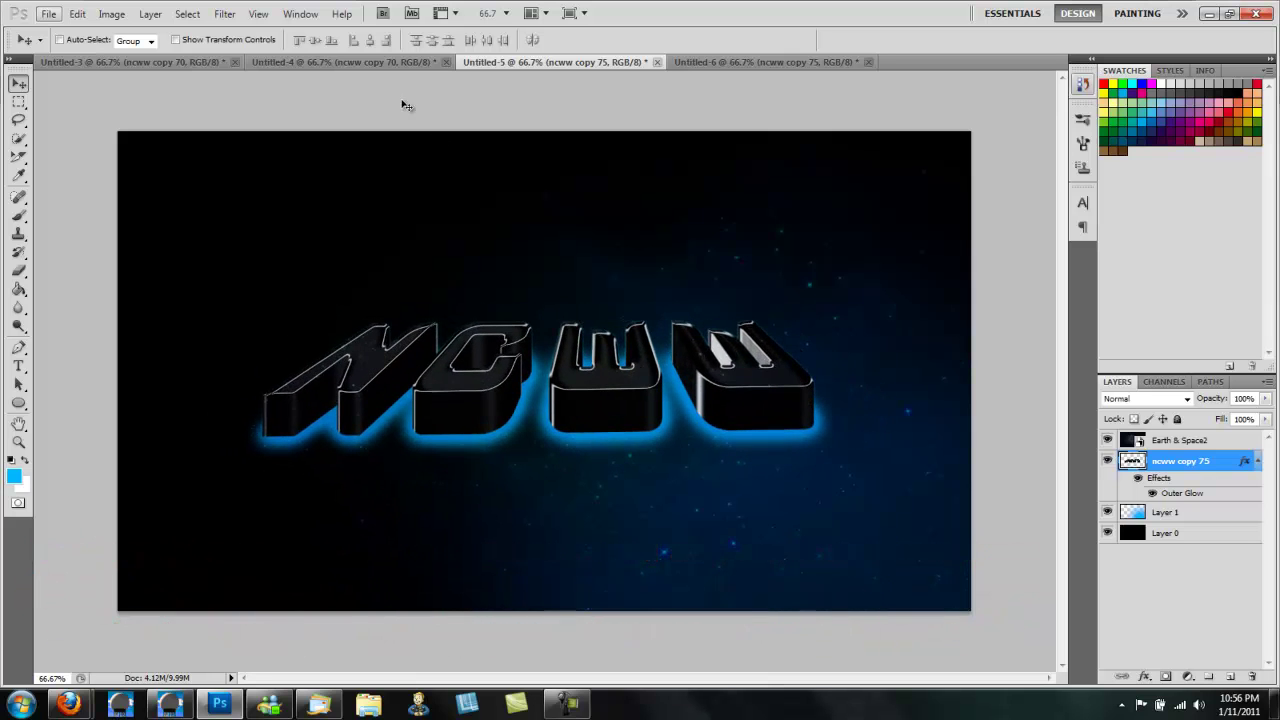
left_click(340, 62)
left_click(110, 62)
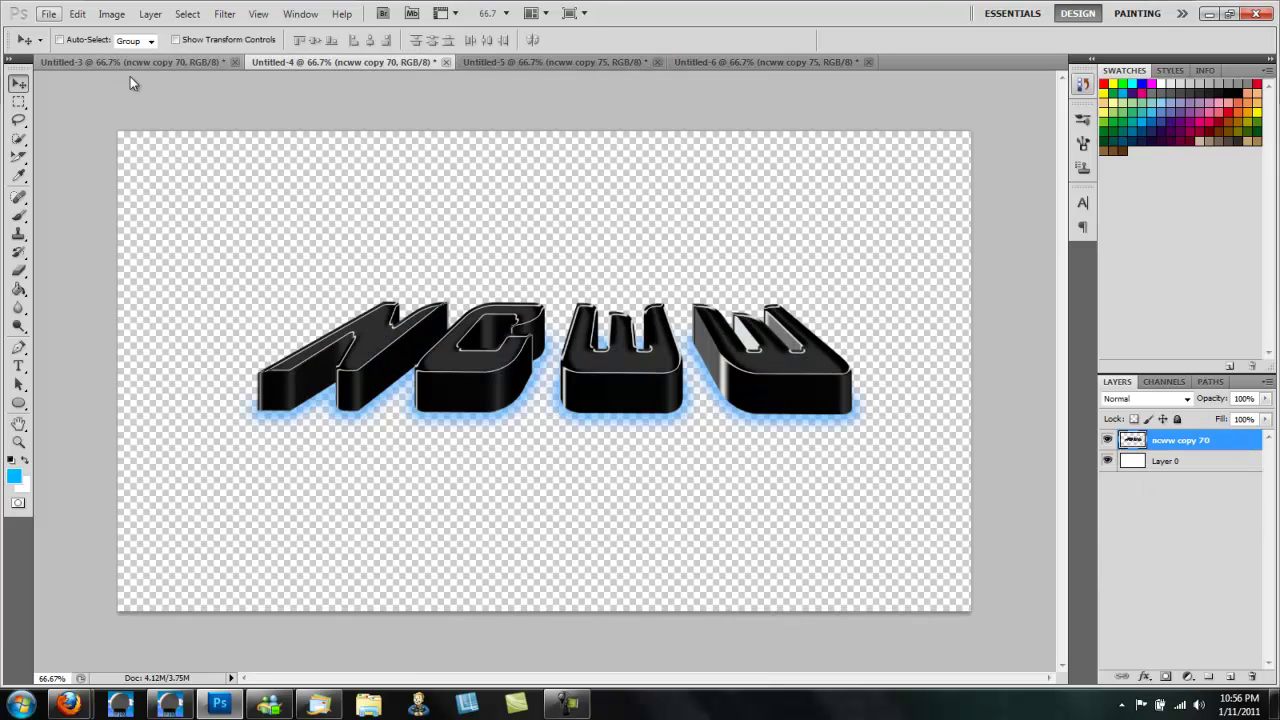
mouse_move(345, 62)
left_mouse_down()
mouse_move(660, 70)
mouse_move(662, 59)
left_mouse_up()
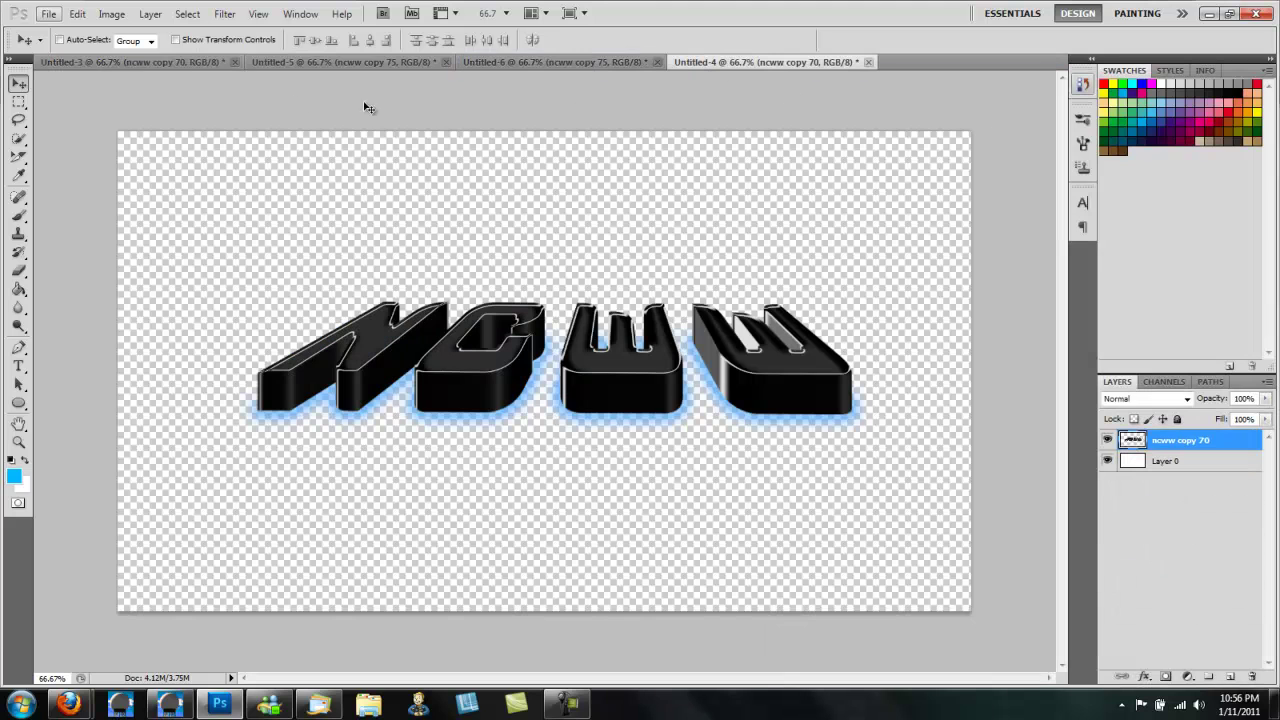
Step: Compare the Untitled-3 version with the Untitled-5 wallpaper, ending on Untitled-5
left_click(308, 64)
left_click(196, 60)
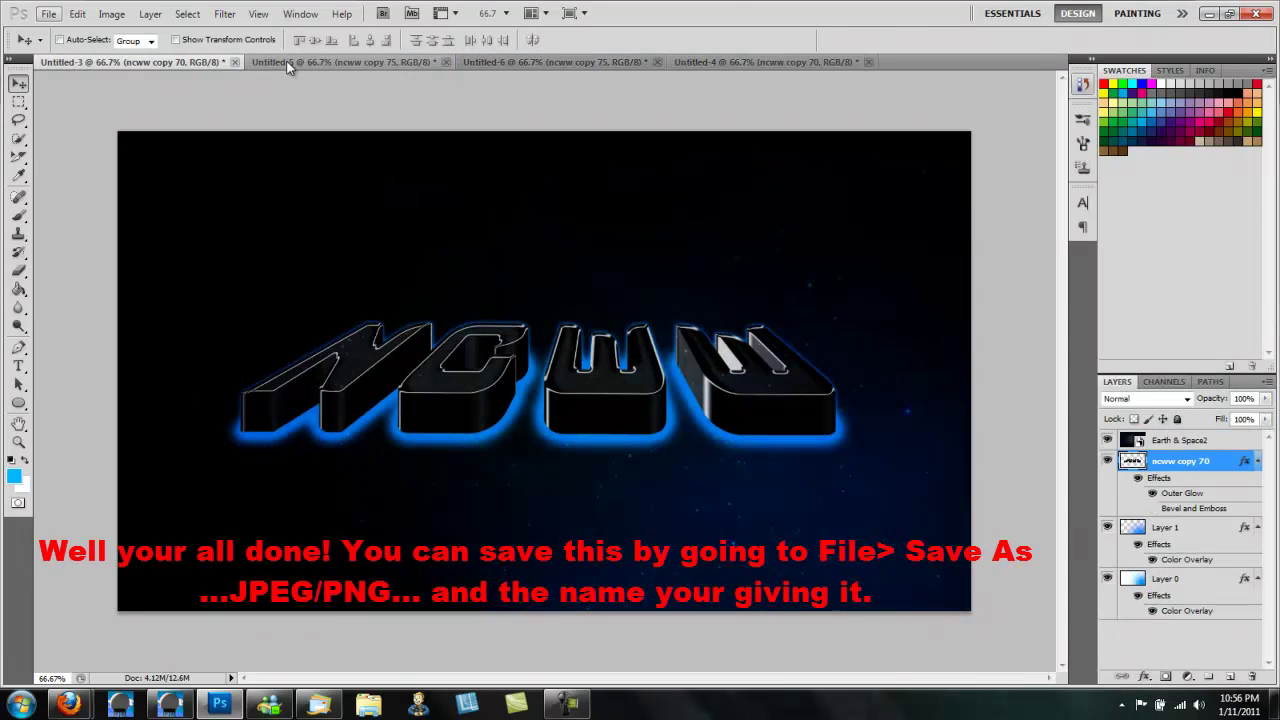
left_click(287, 61)
left_click(190, 62)
left_click(310, 64)
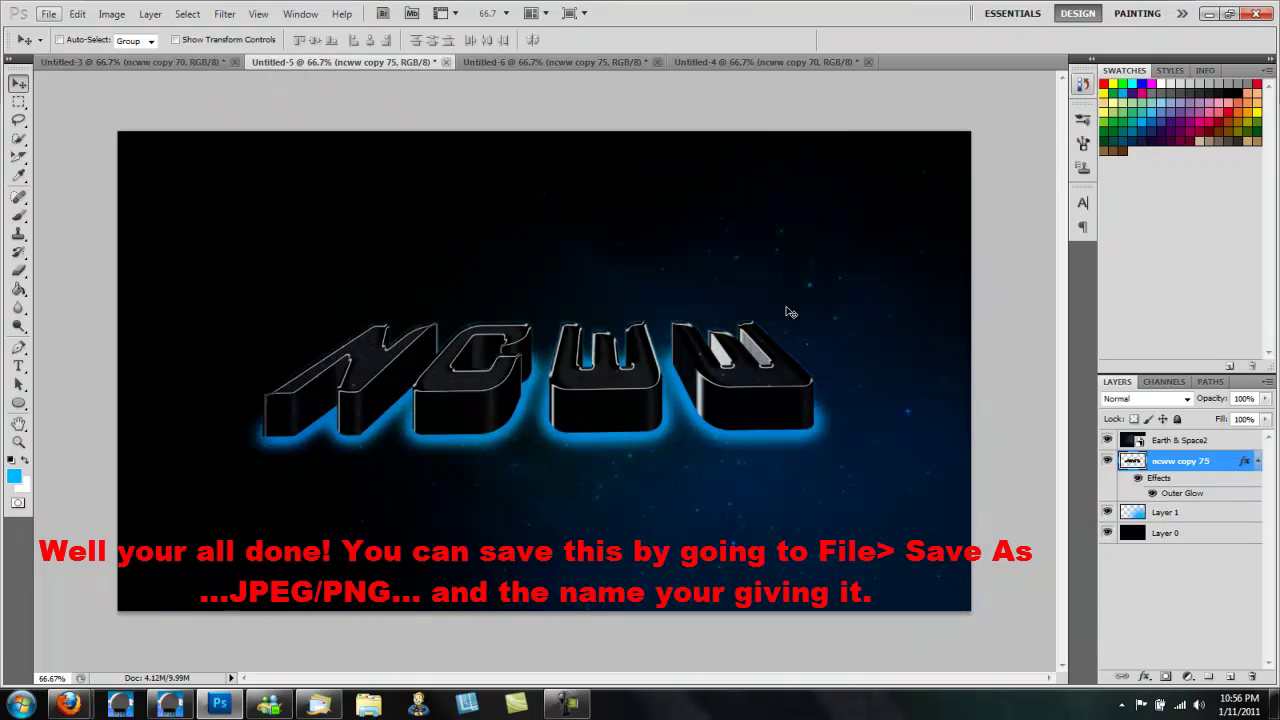
Step: Lower Layer 1's fill opacity to 28% to dim the blue glow behind the text
double_click(1210, 515)
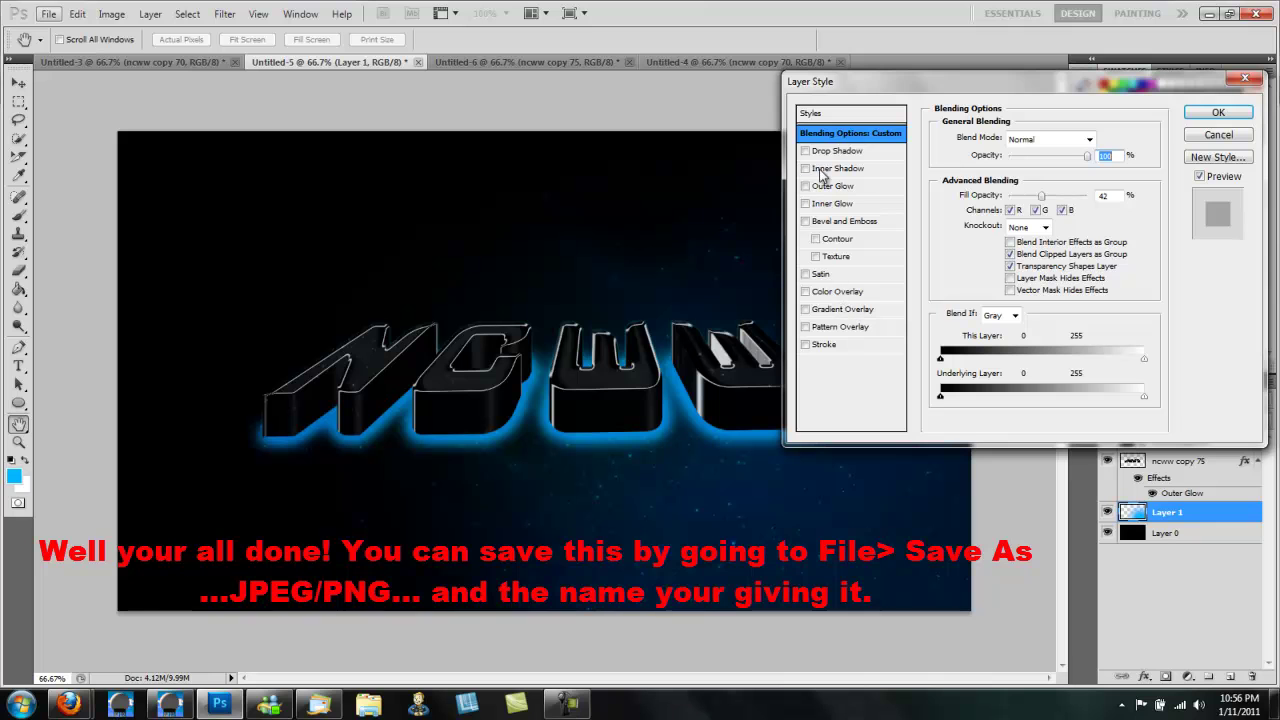
left_click_drag(1039, 199, 1031, 197)
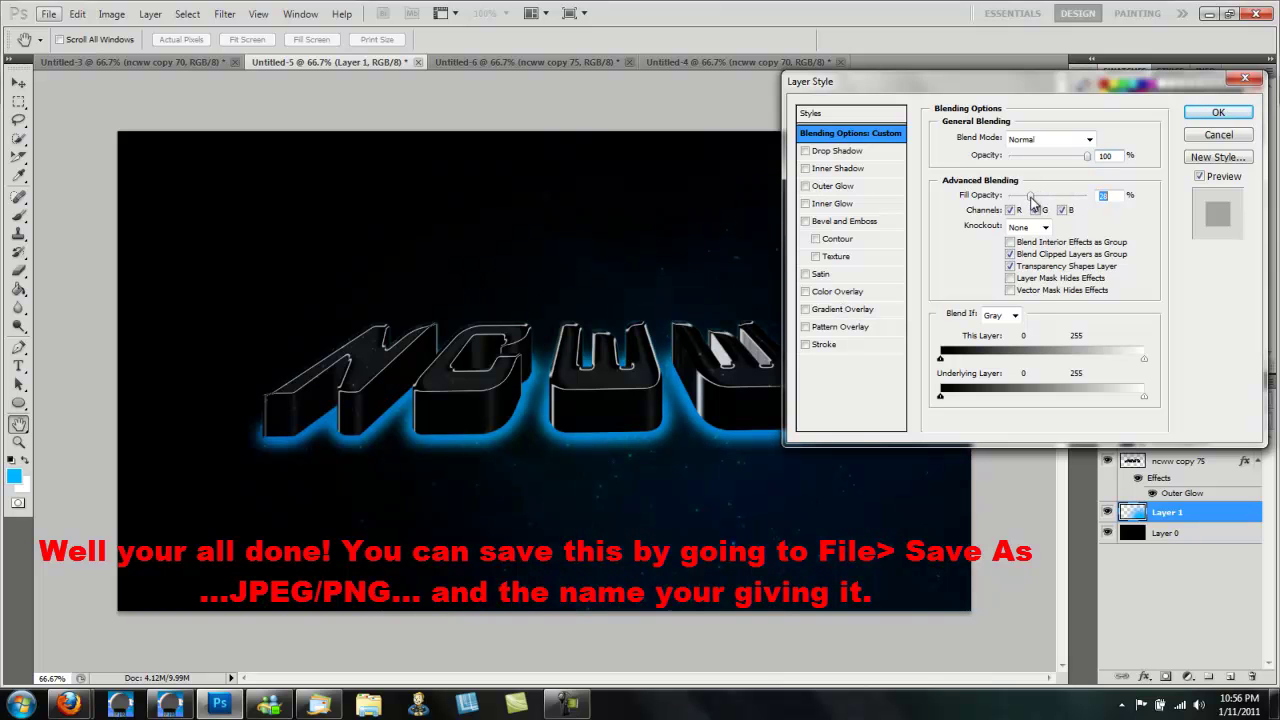
left_click(1220, 112)
left_click(186, 60)
left_click(294, 60)
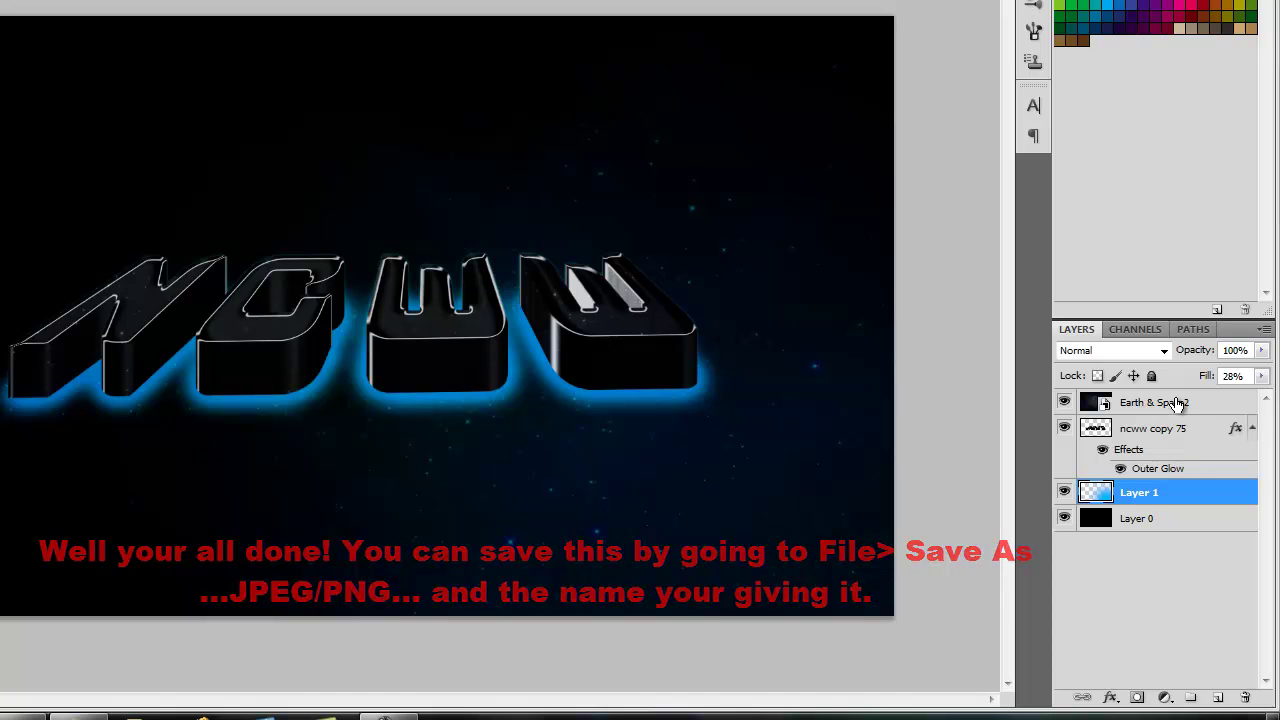
Step: Nudge the ncww copy 75 text layer slightly to the right
left_click(1100, 403)
left_click(1155, 429)
key("shift+Right")
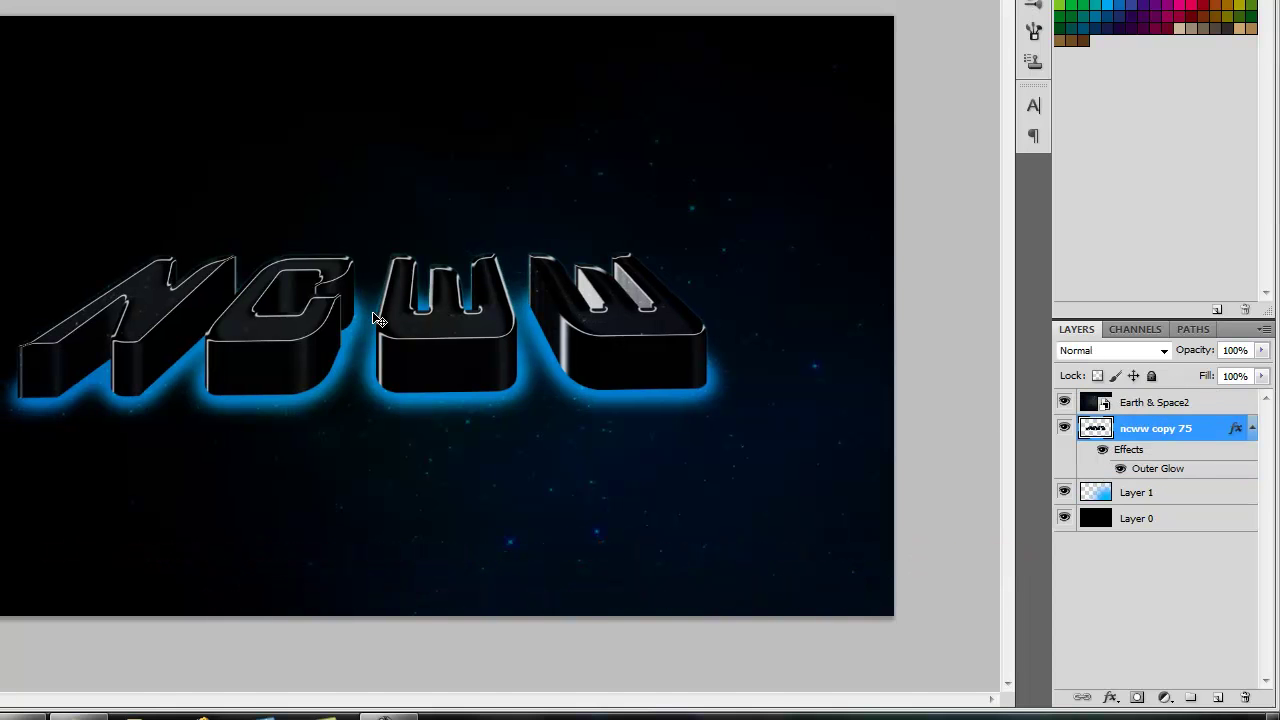